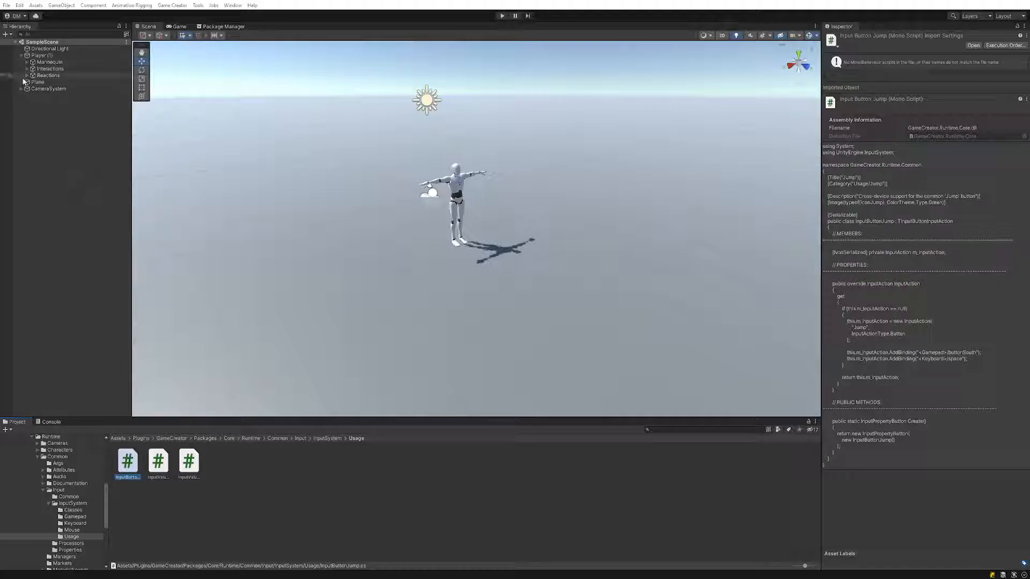
Examine the Usage input button options available to the Crouch trigger under the player's Interactions
left_click(27, 75)
left_click(27, 70)
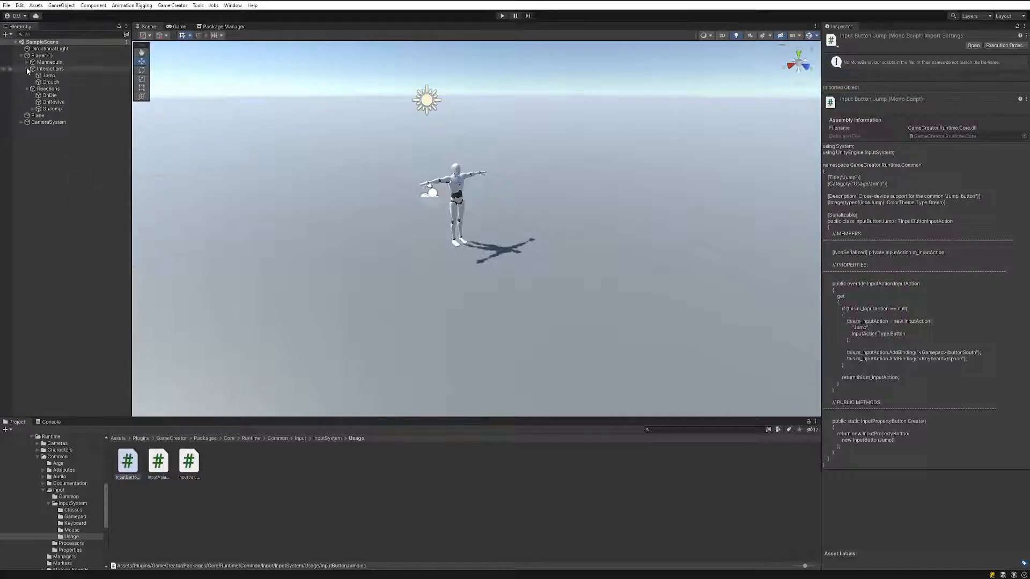
left_click(52, 82)
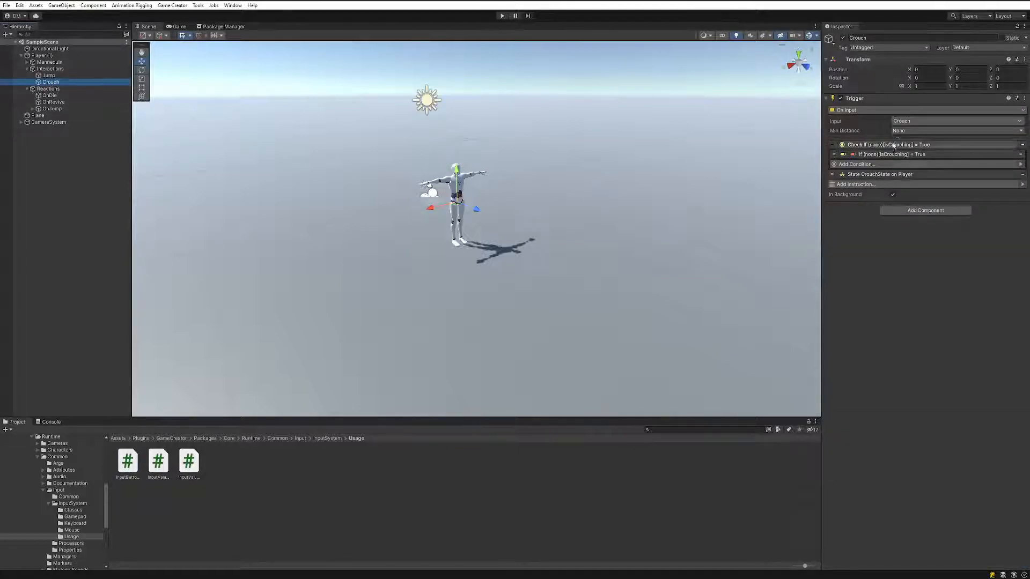
left_click(922, 121)
left_click(918, 205)
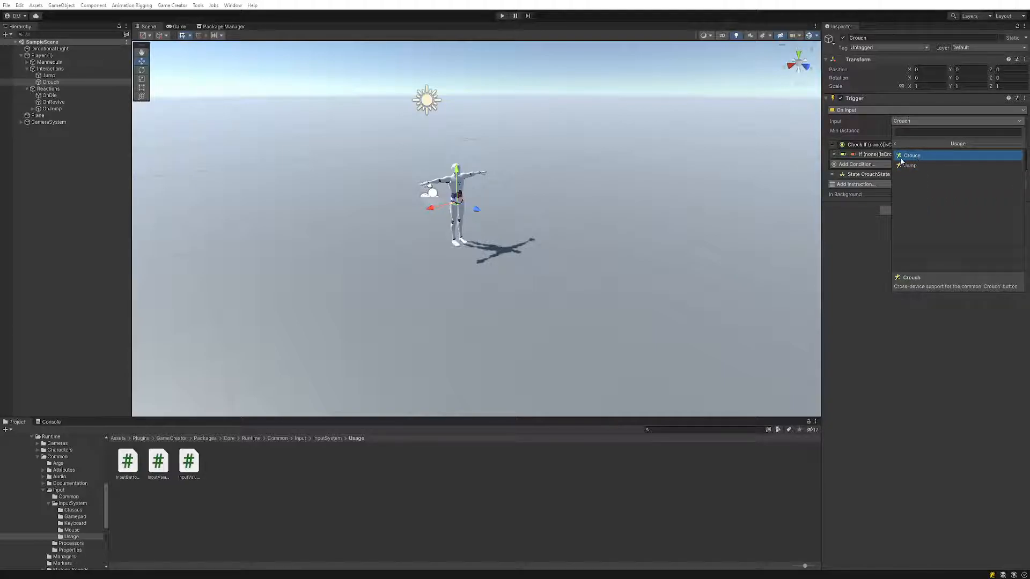
left_click(860, 256)
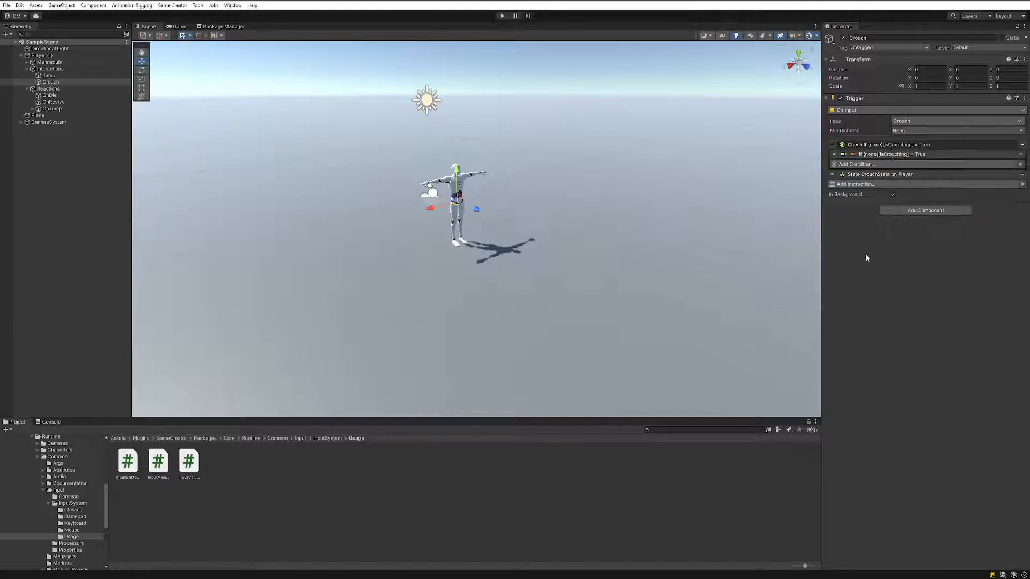
left_click(915, 121)
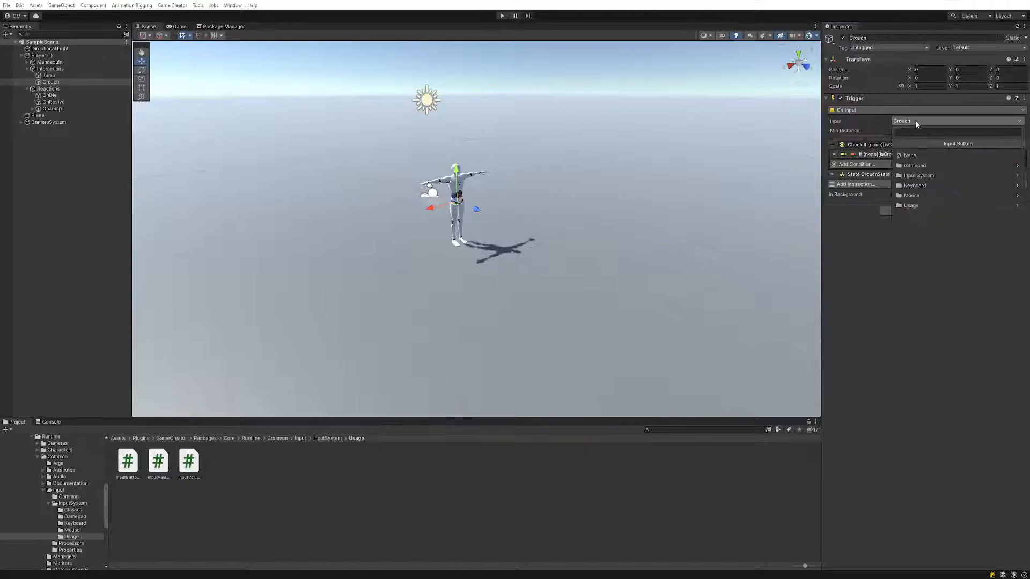
left_click(913, 206)
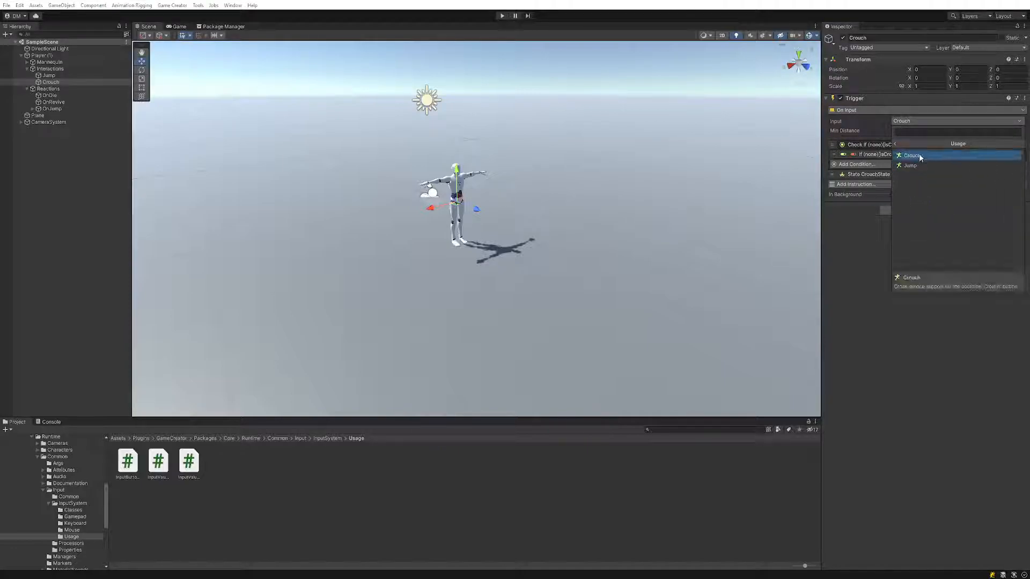
left_click(852, 285)
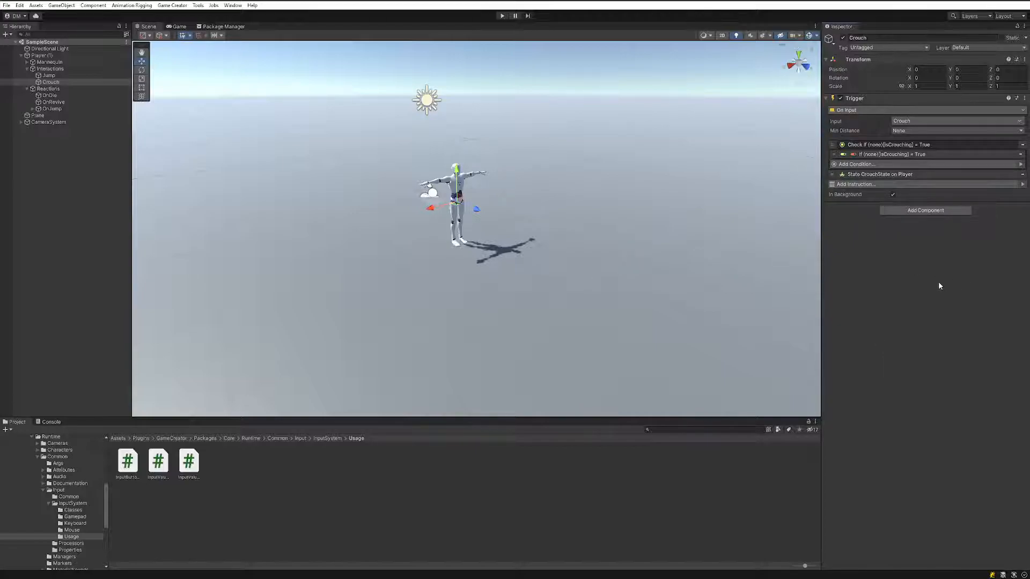
Set the Crouch trigger's On Input button to Crouch from the Usage category
left_click(914, 121)
left_click(915, 204)
left_click(912, 155)
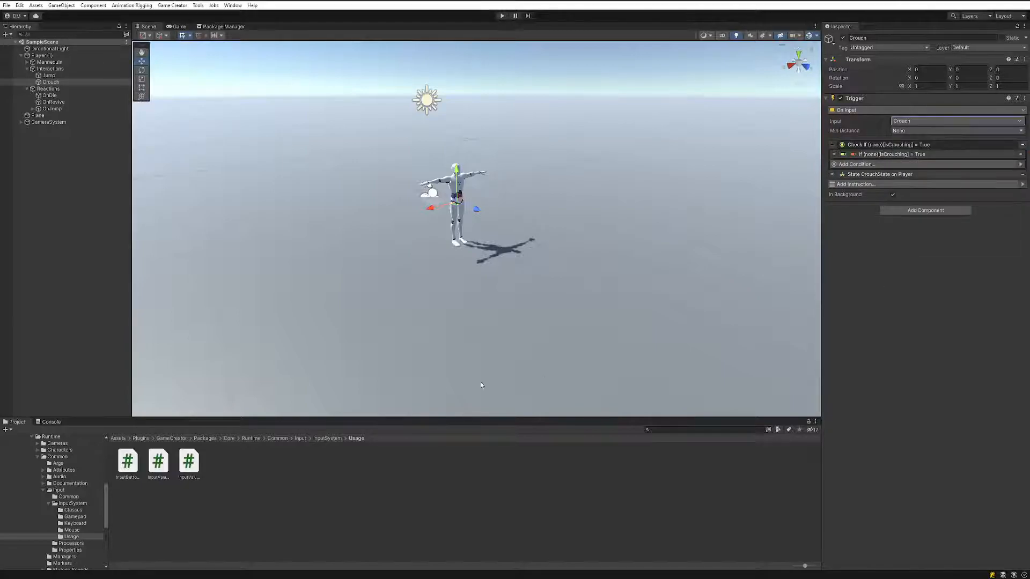
Inspect the code of the InputButtonCrouch script in the root Assets folder
scroll(59, 493, "up", 5)
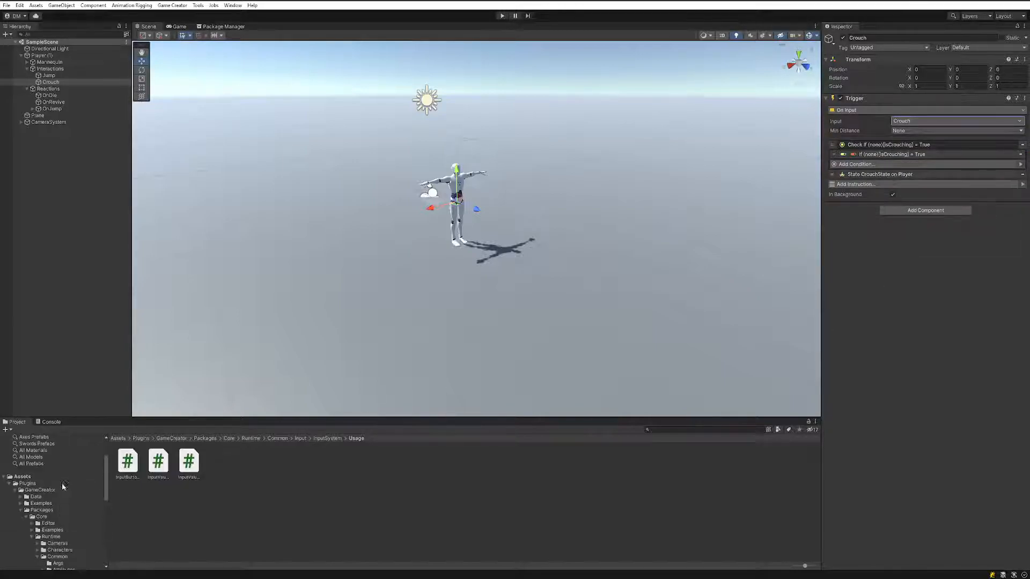
left_click(24, 477)
left_click(281, 461)
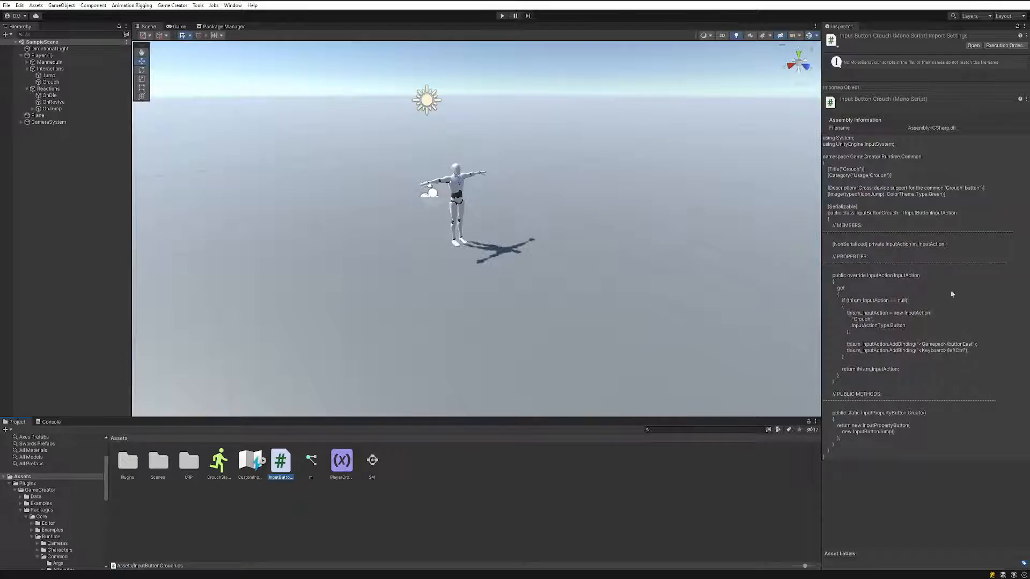
Examine the Crouch action's gamepad and keyboard binding paths in the CustomInputSystem asset, including their text form, and close its editor
left_click(250, 461)
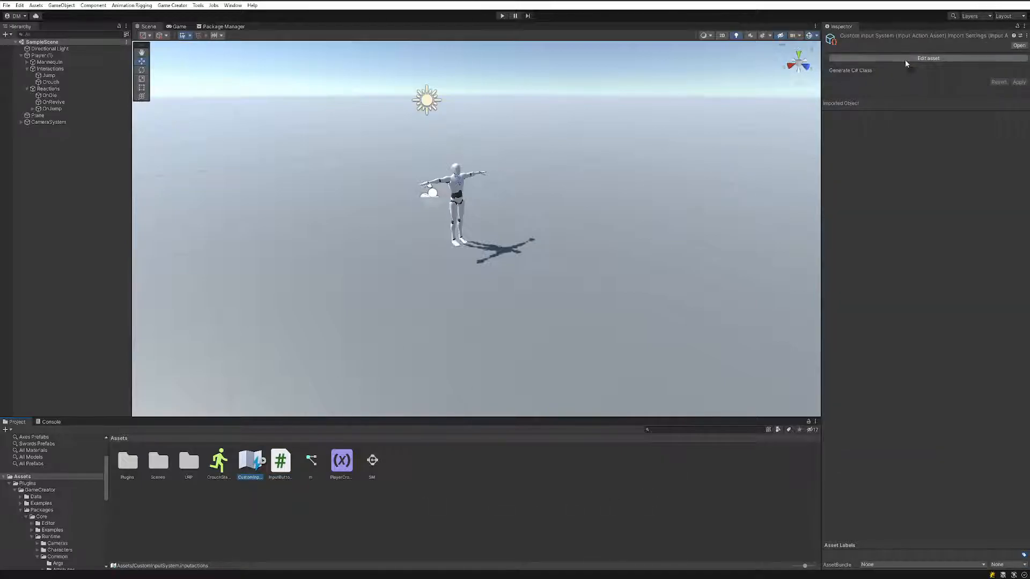
left_click(928, 58)
left_click(367, 169)
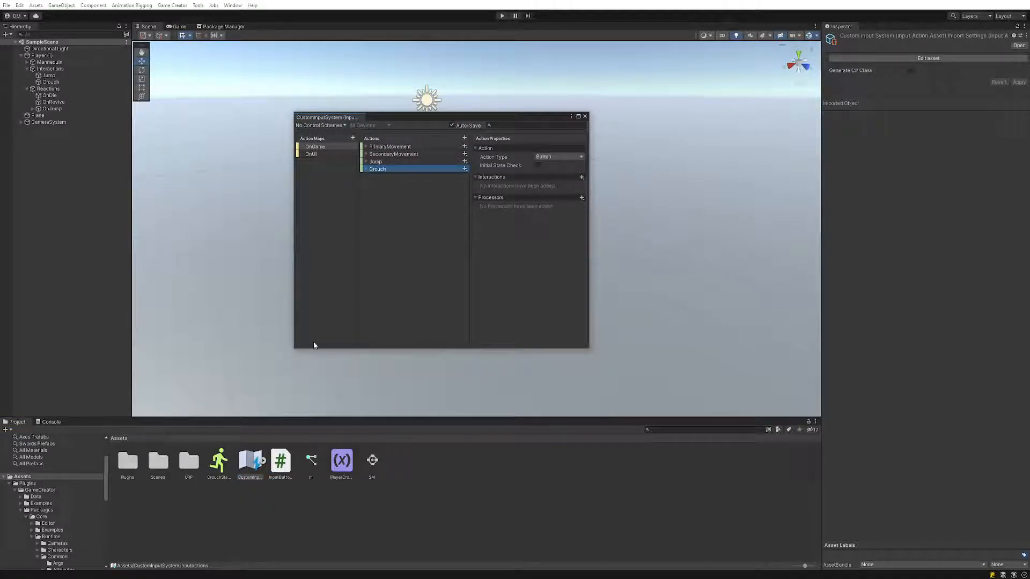
left_click(366, 169)
left_click(390, 178)
left_click(391, 184)
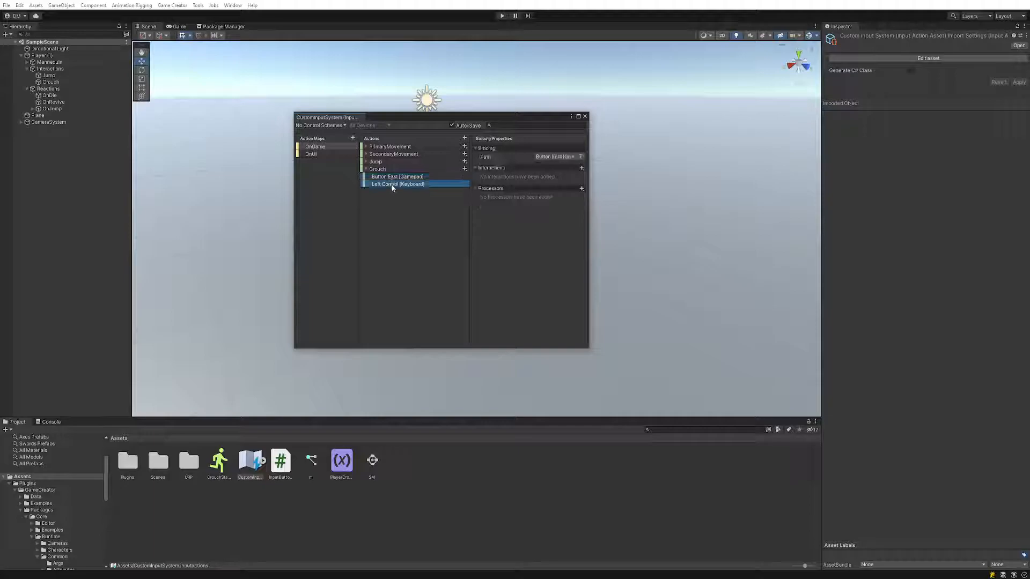
left_click(581, 156)
left_click_drag(536, 158, 578, 158)
left_click(581, 156)
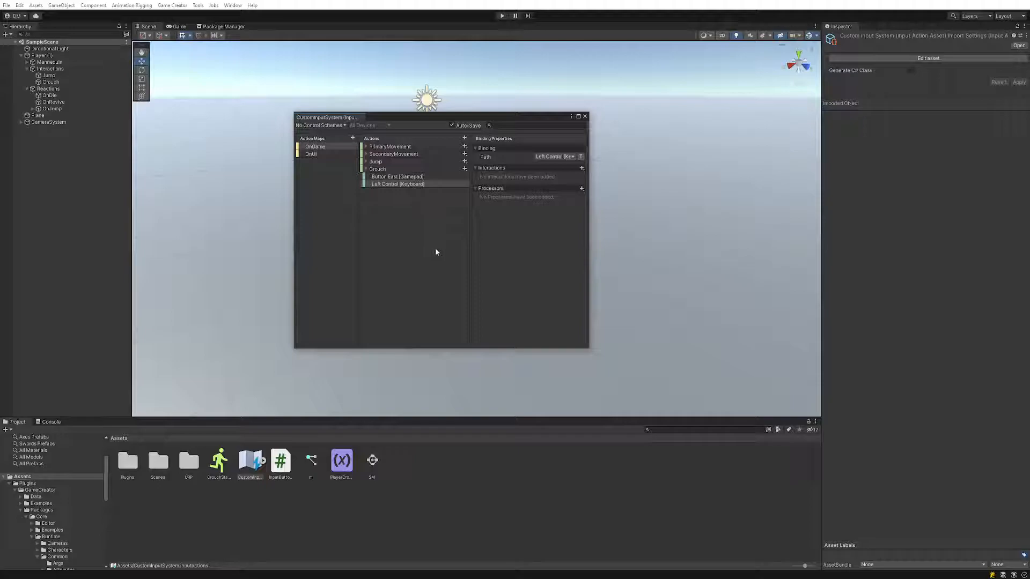
left_click(585, 117)
Duplicate the InputButtonJump script in the Core package's Runtime/Common/Input/InputSystem/Usage folder
scroll(89, 523, "down", 3)
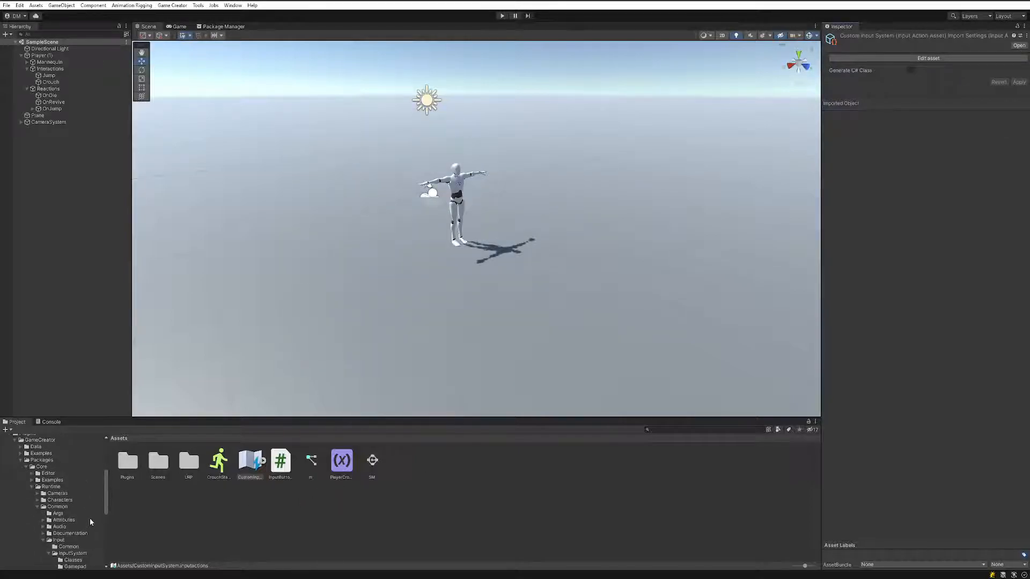
scroll(57, 467, "up", 2)
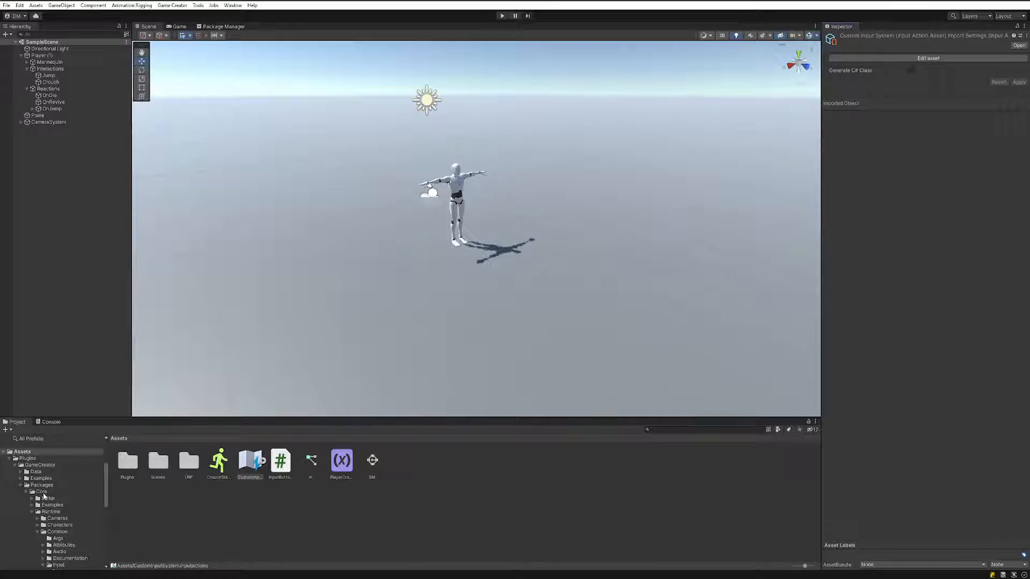
scroll(89, 515, "down", 3)
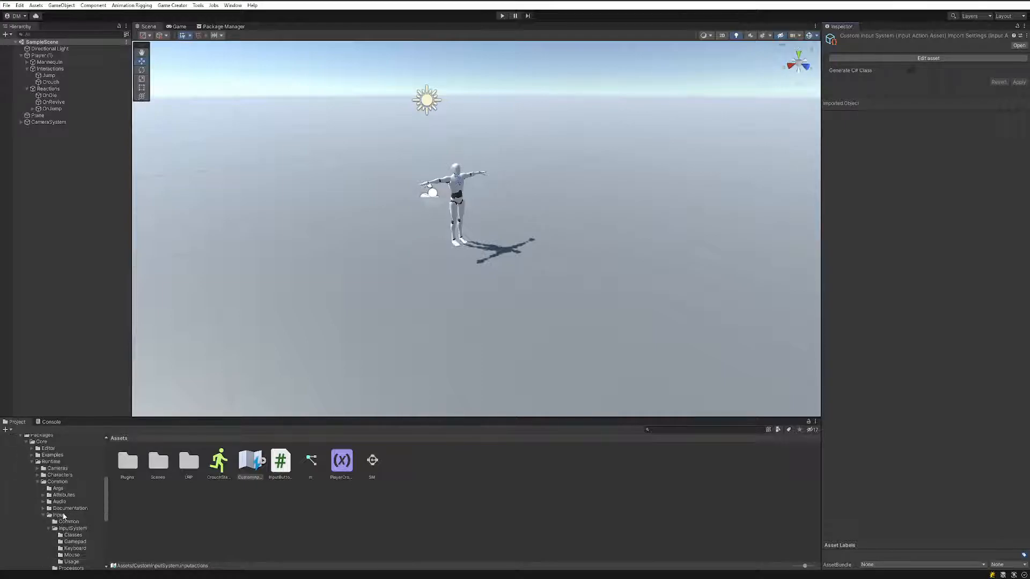
left_click(75, 562)
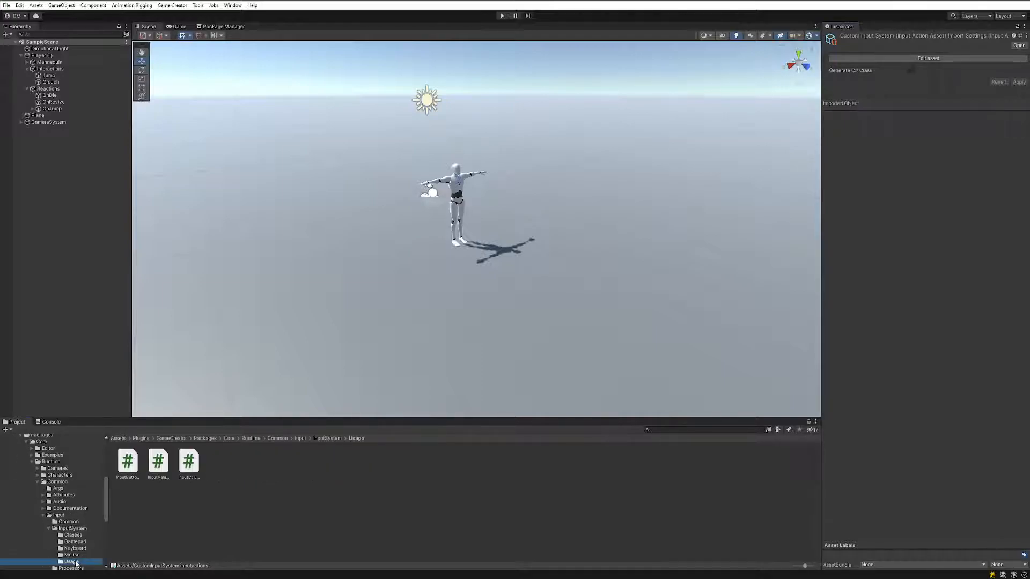
left_click(128, 464)
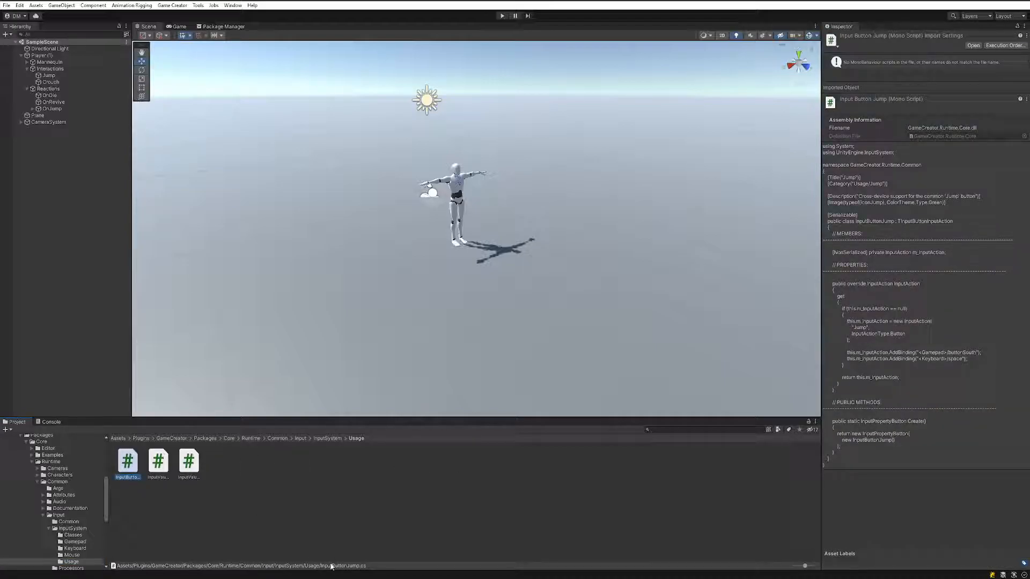
left_click_drag(137, 470, 262, 524)
key("ctrl+a")
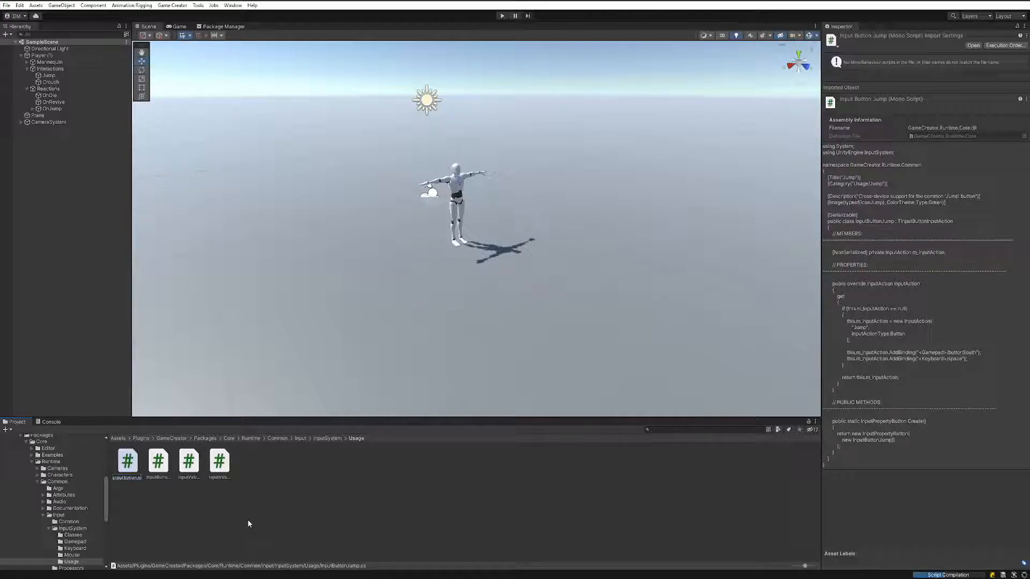
key("Return")
Rename the duplicated jump script as InputButtonSprint
key("Right")
key("F2")
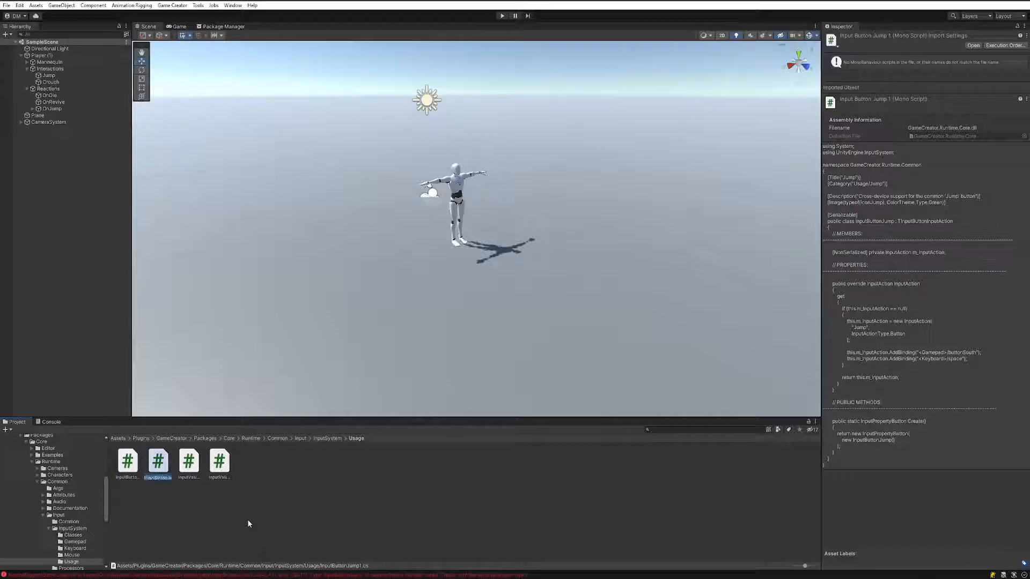
key("End")
key("BackSpace")
key("BackSpace")
key("BackSpace")
key("BackSpace")
type("Sprint")
key("Return")
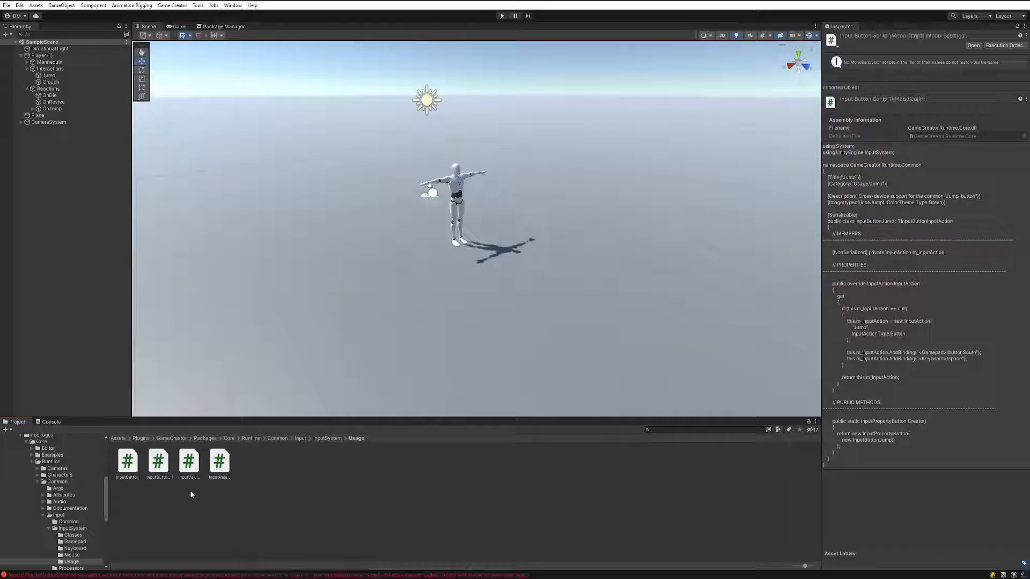
Open the InputButtonSprint script in Visual Studio and set its Title to "Sprint" and its Category to "Usage/Sprint"
left_click(158, 463)
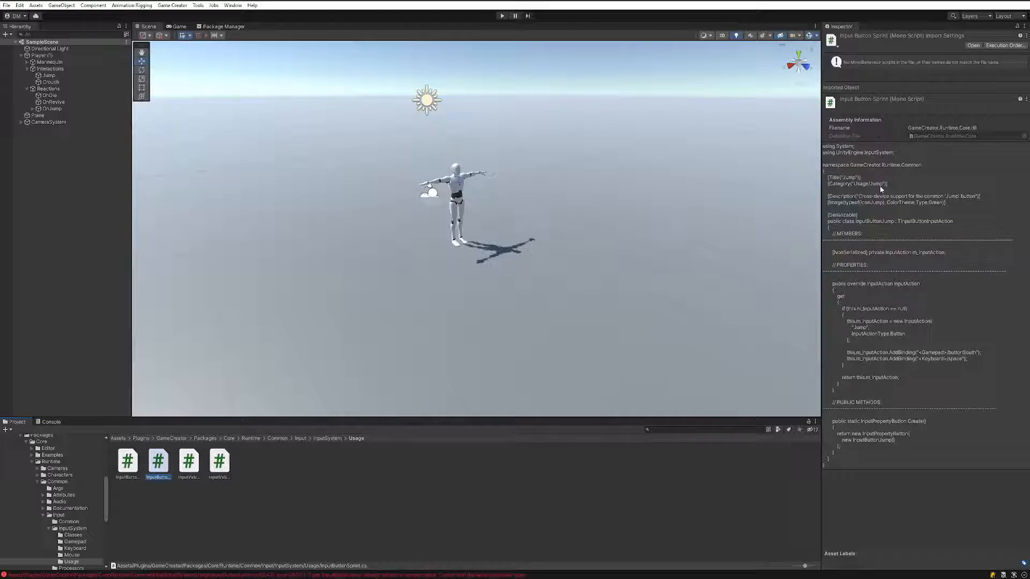
left_click(158, 465)
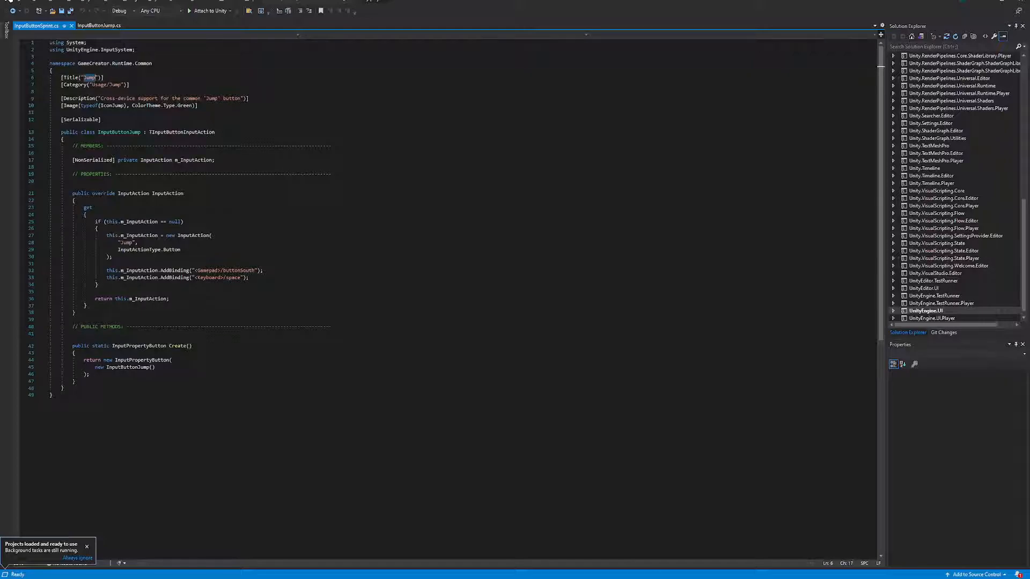
type("Sprint")
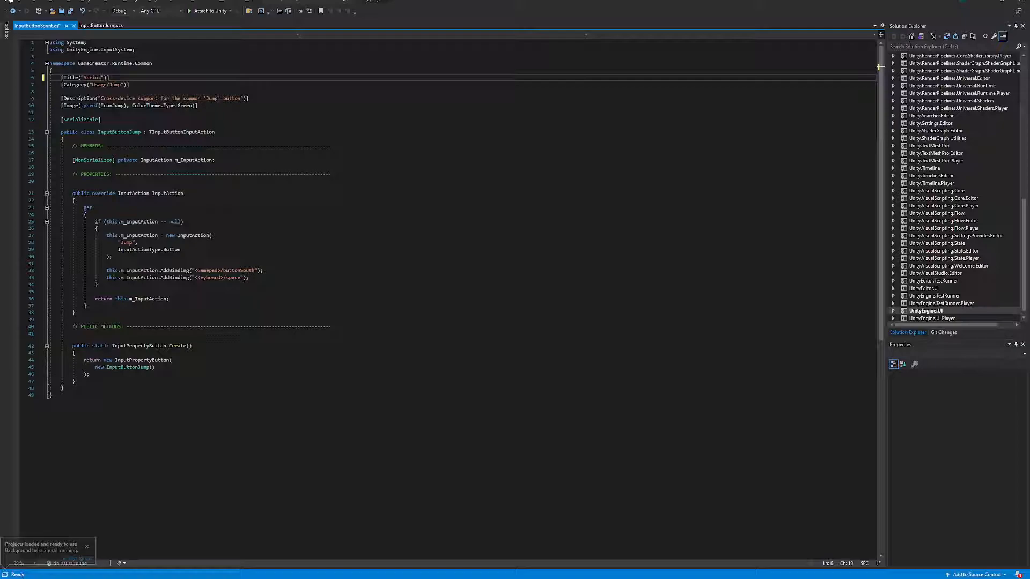
double_click(116, 84)
type("Sprint")
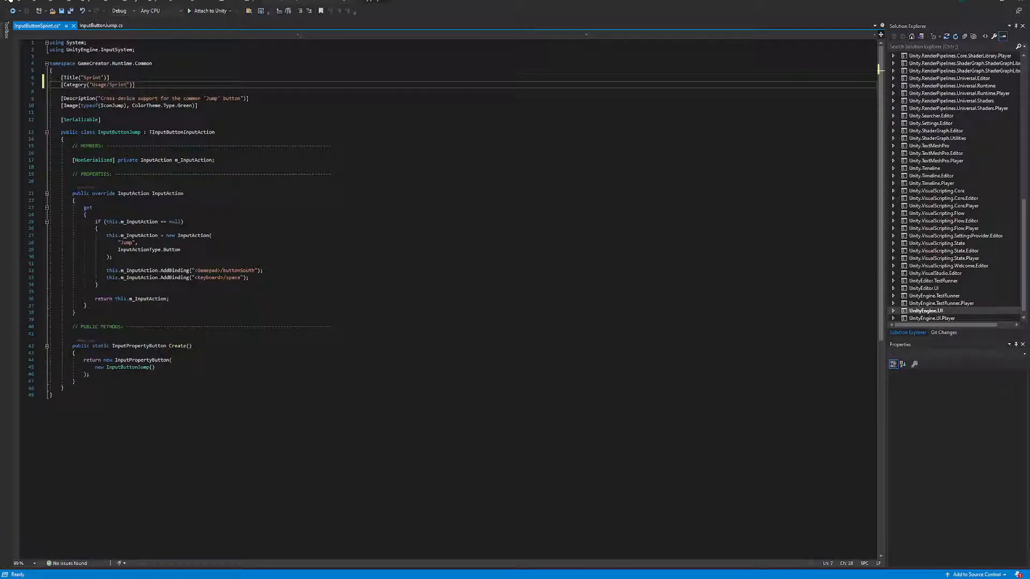
Replace the button name in the script's Description attribute with 'Sprint'
left_click(217, 99)
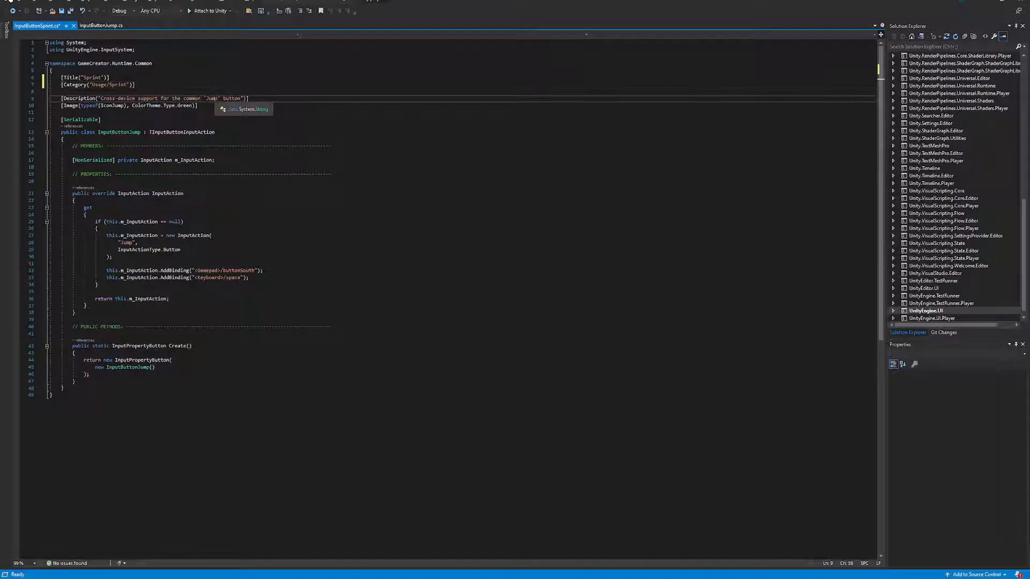
double_click(217, 98)
type("Sprint")
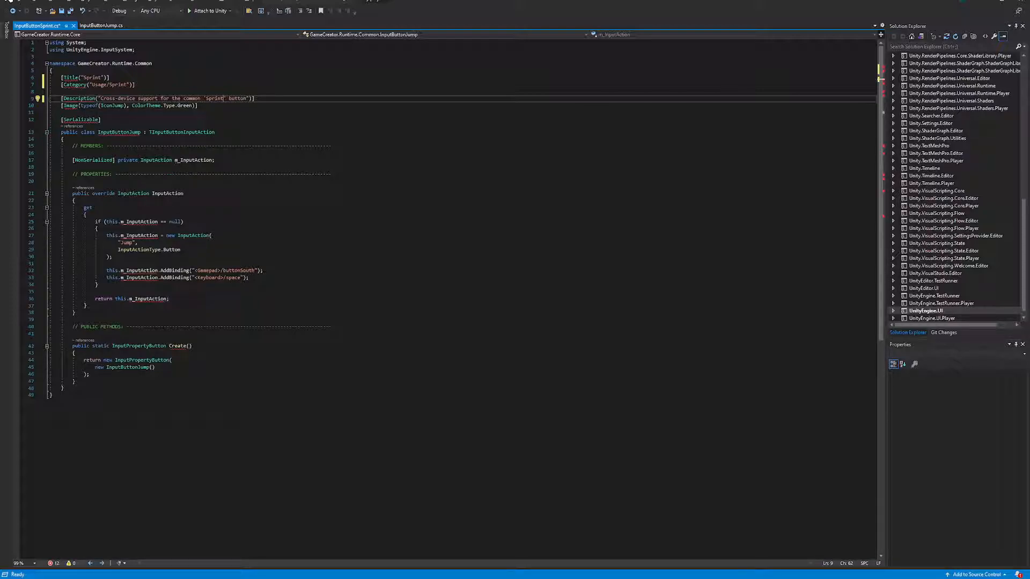
left_click_drag(198, 106, 64, 105)
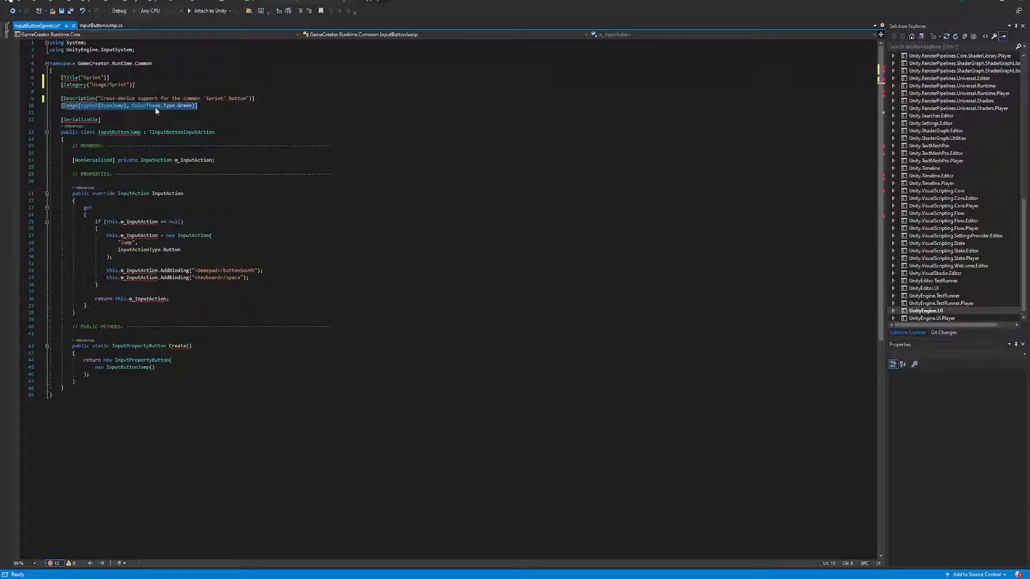
key("Down")
double_click(116, 106)
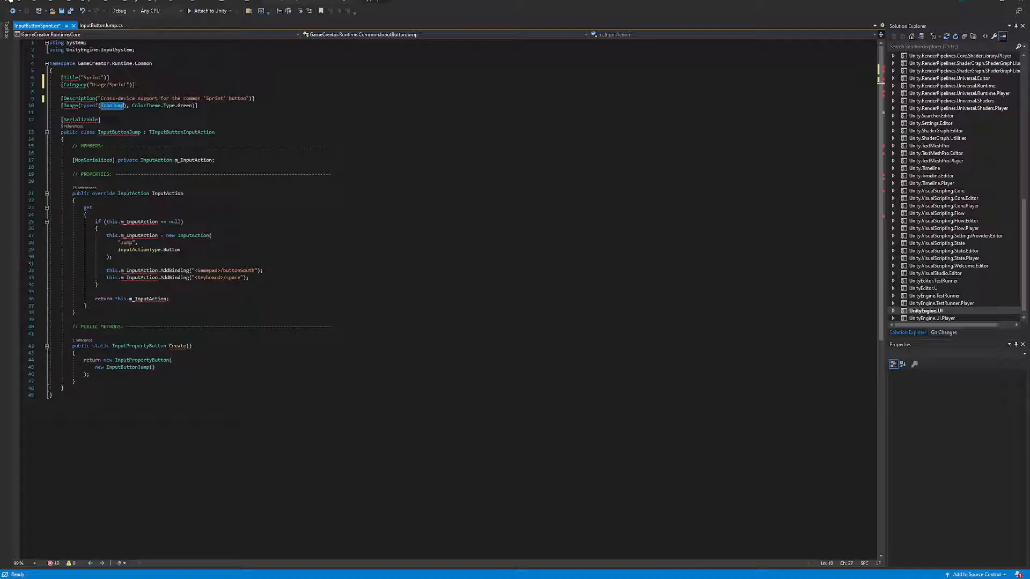
Rename the class declaration as InputButtonSprint and set the new InputAction's name to "Sprint"
left_click(141, 133)
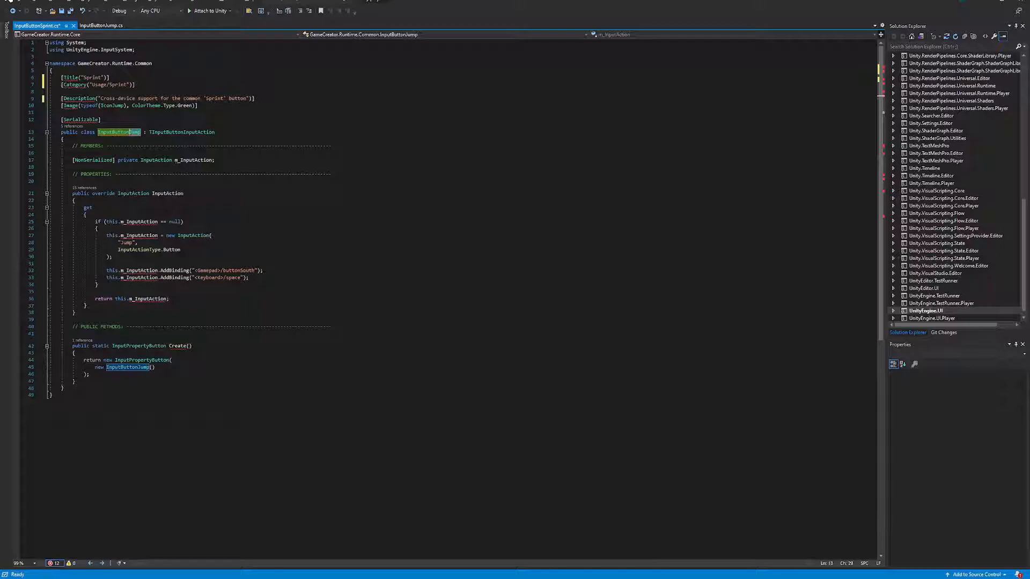
type("Sprint")
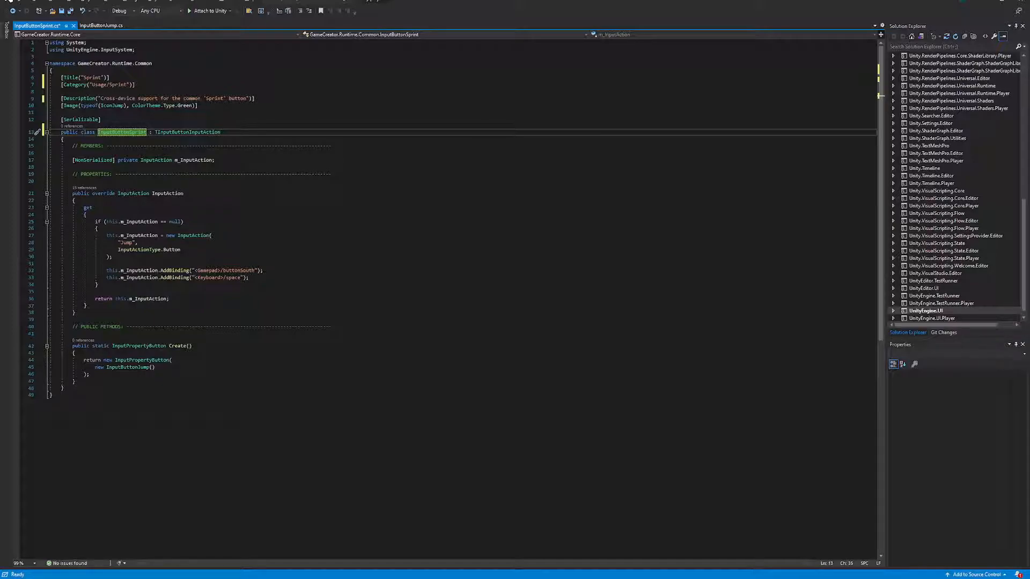
double_click(130, 243)
type("Sprint")
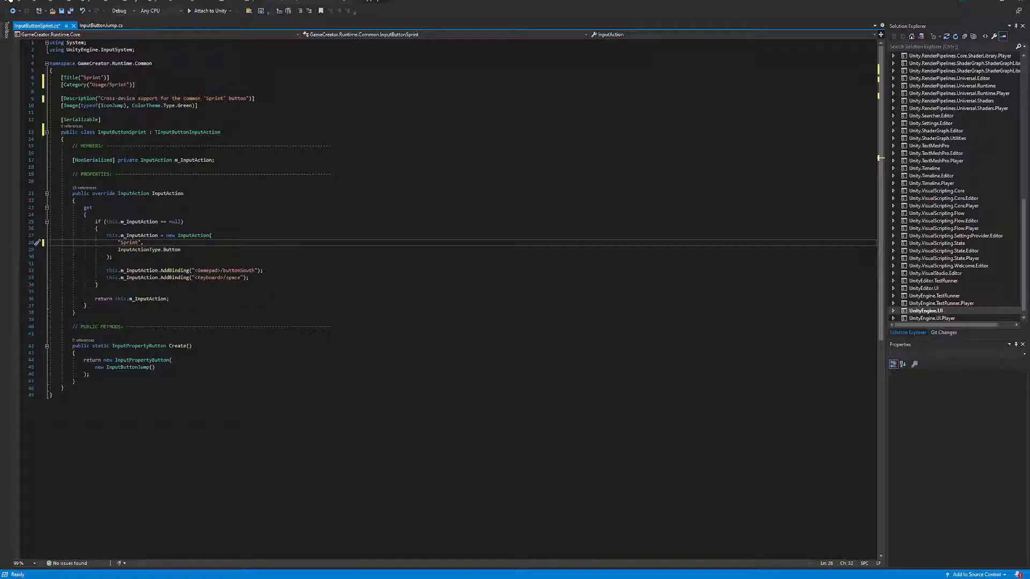
Change the Sprint script's gamepad binding to buttonNorth and its keyboard binding to leftShift
left_click(243, 271)
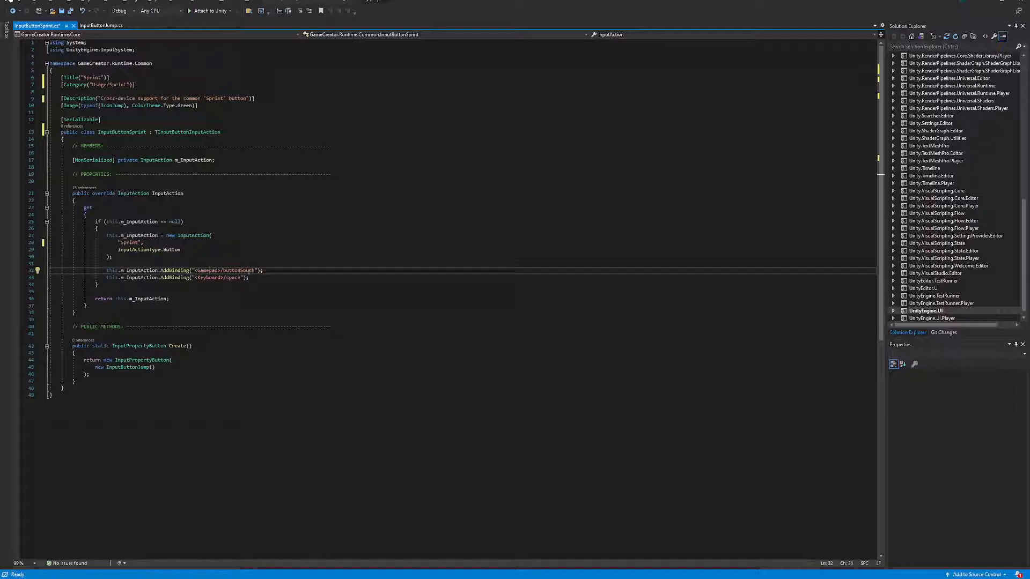
key("shift+Left")
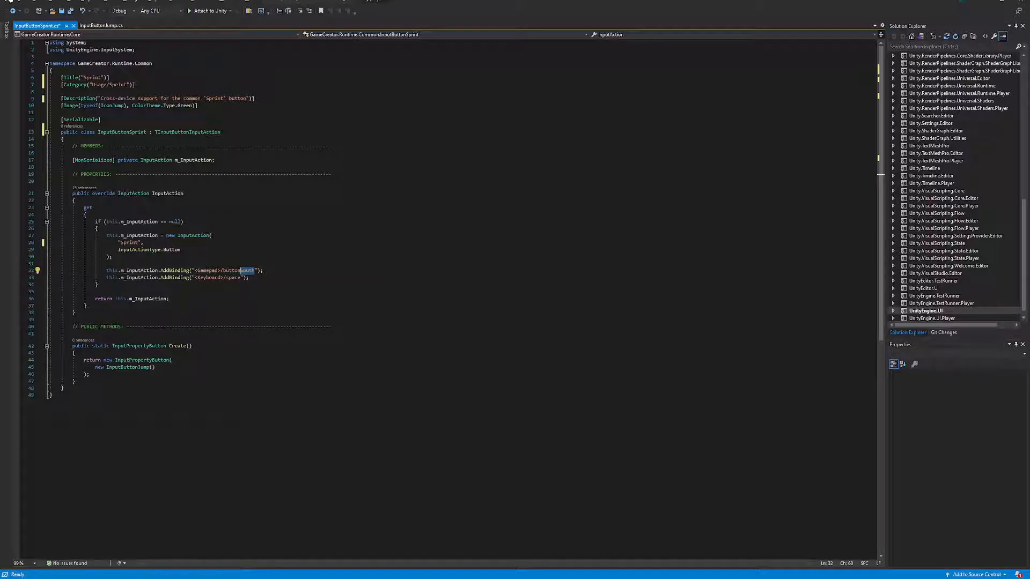
type("No")
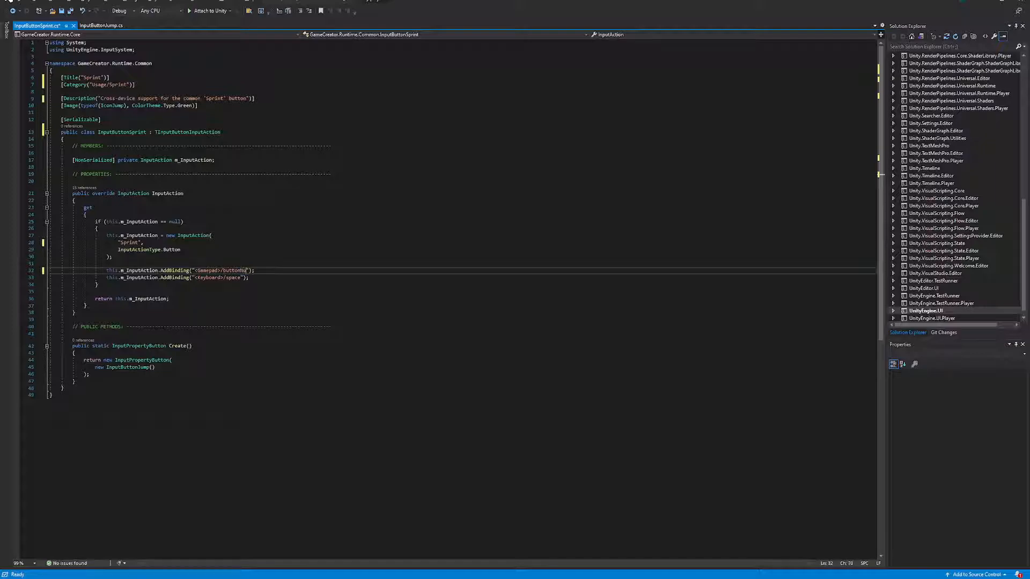
key("Down")
key("Left")
key("Left")
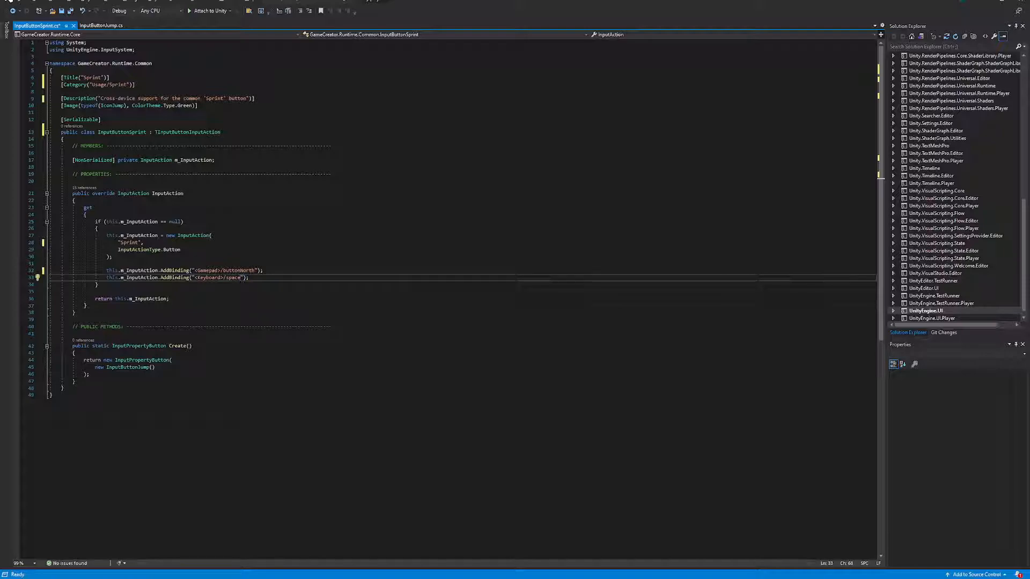
key("ctrl+shift+Left")
type("leftShift")
Switch to Unity, open the CustomInputSystem asset and inspect the Crouch action's keyboard binding
key("alt+Tab")
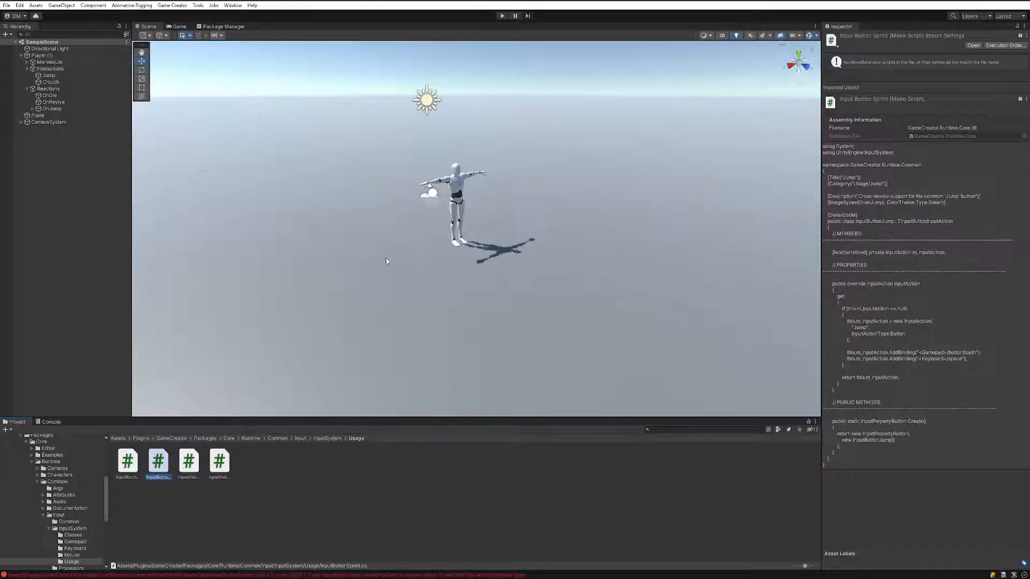
scroll(53, 499, "up", 5)
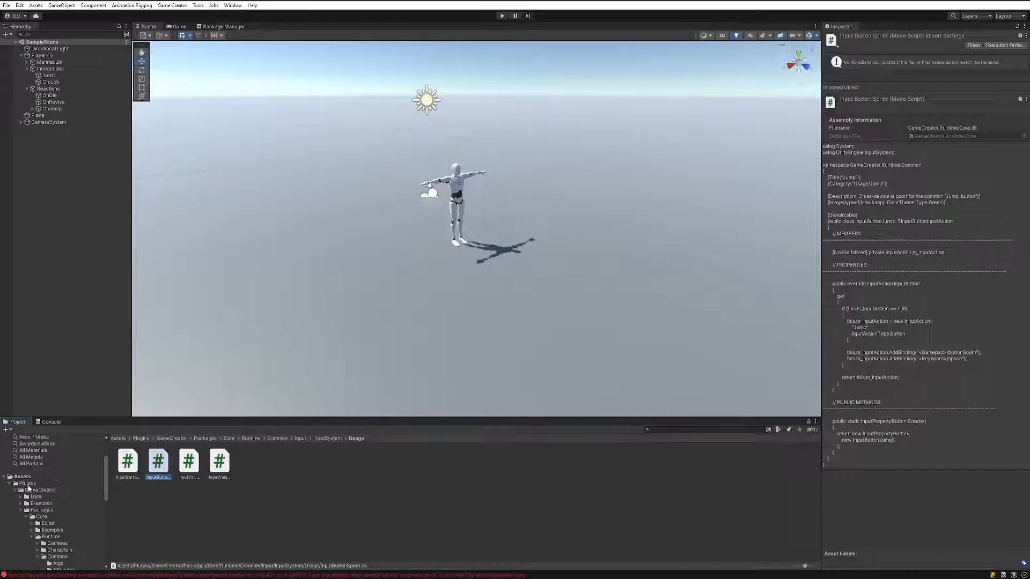
left_click(29, 477)
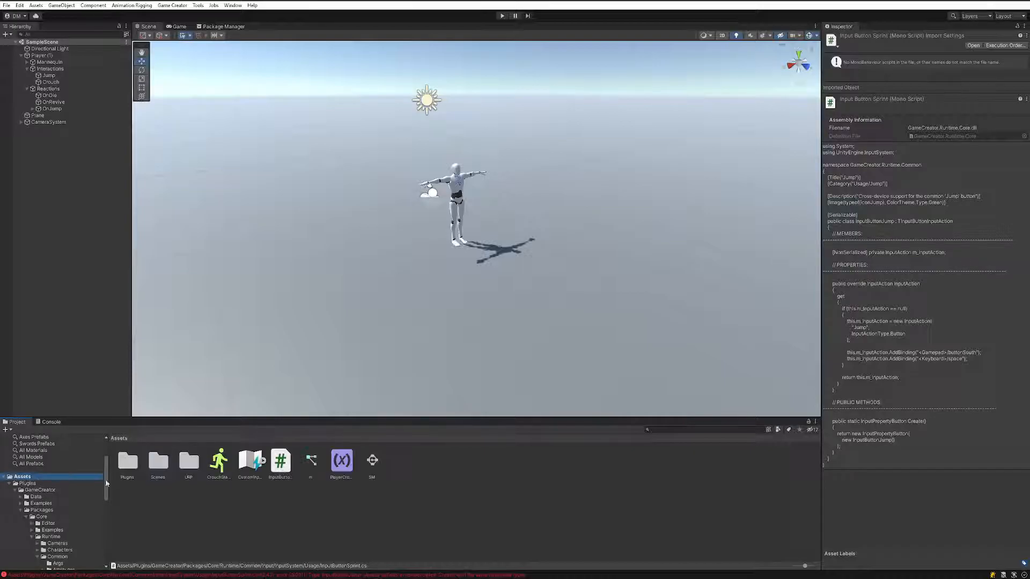
double_click(253, 464)
left_click(381, 169)
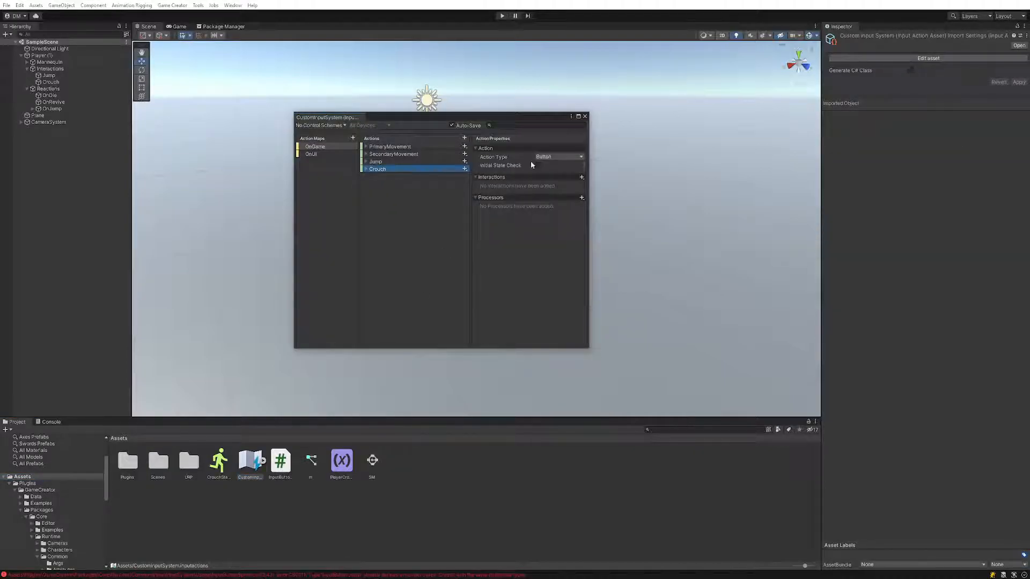
left_click(366, 169)
left_click(396, 183)
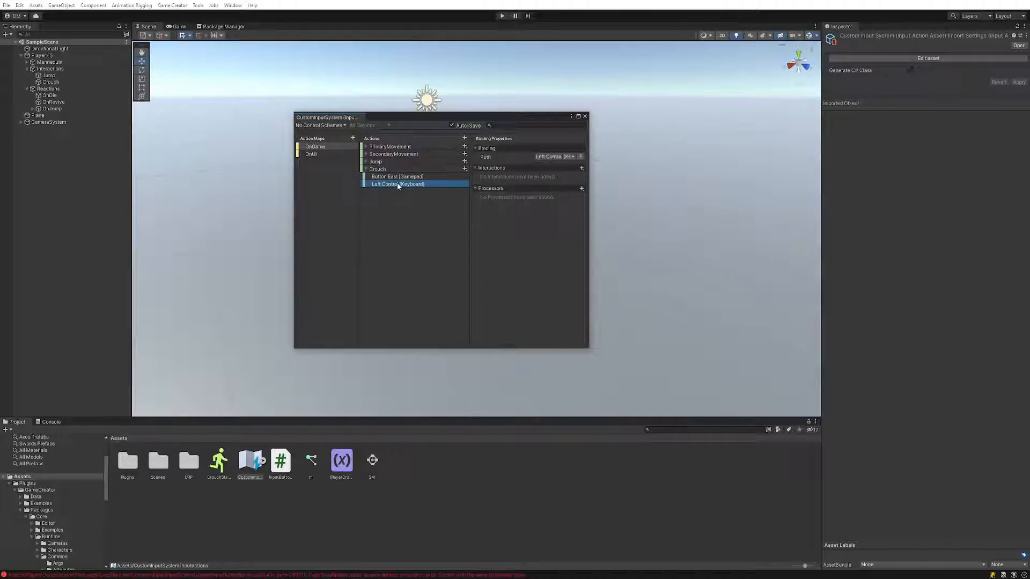
Bind the Crouch action's keyboard input to Left Shift by listening for it, and show the binding path as text
left_click(562, 158)
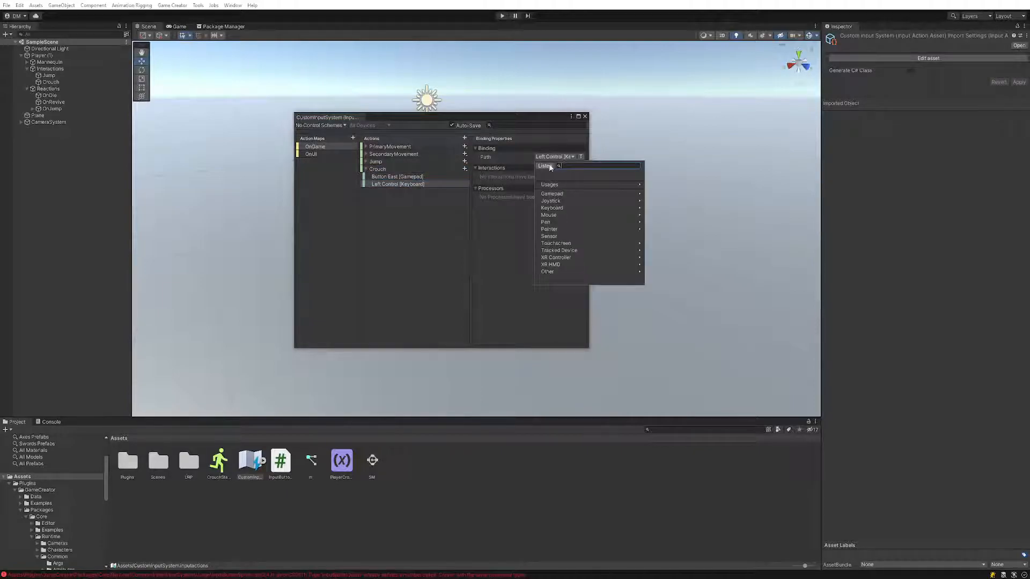
left_click(546, 166)
key("shift")
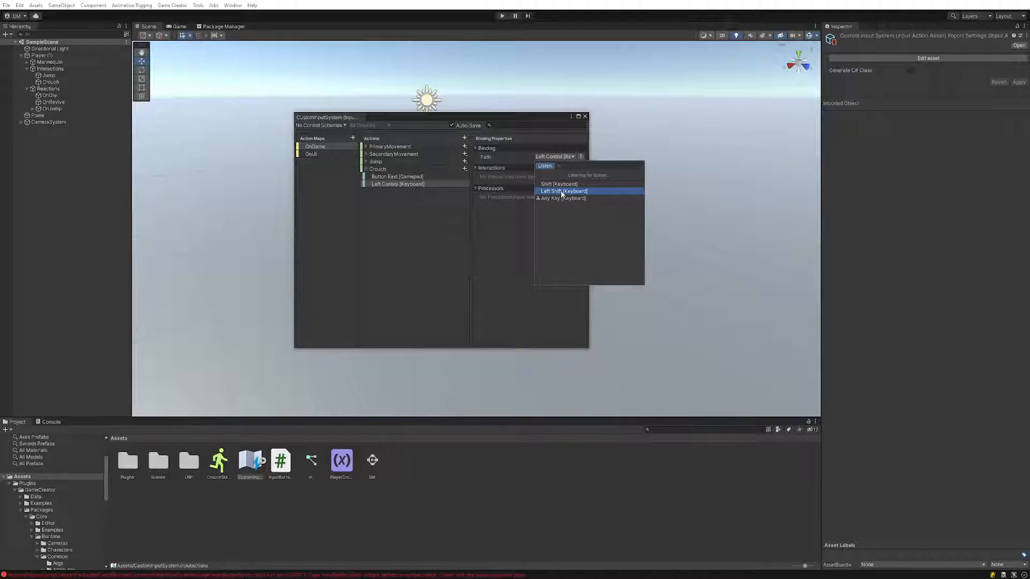
left_click(558, 192)
left_click(581, 157)
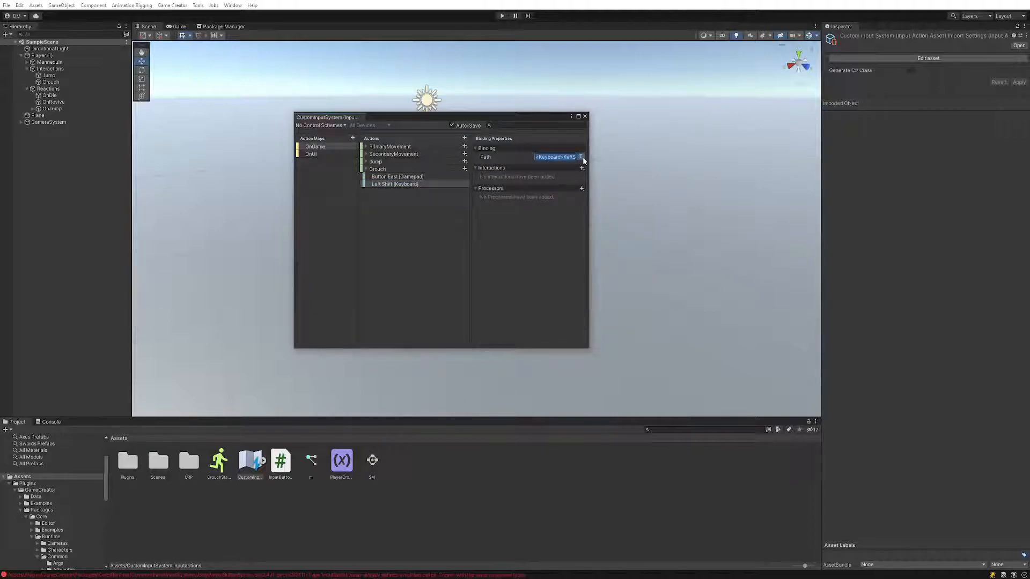
Restore the Crouch action's keyboard binding to Left Control
left_click(545, 156)
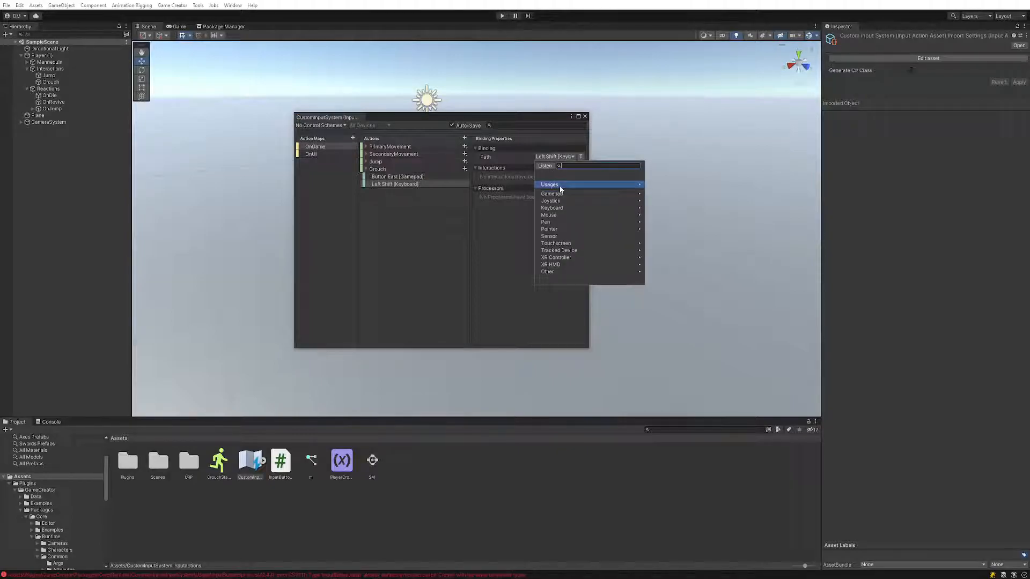
left_click(545, 166)
key("ctrl")
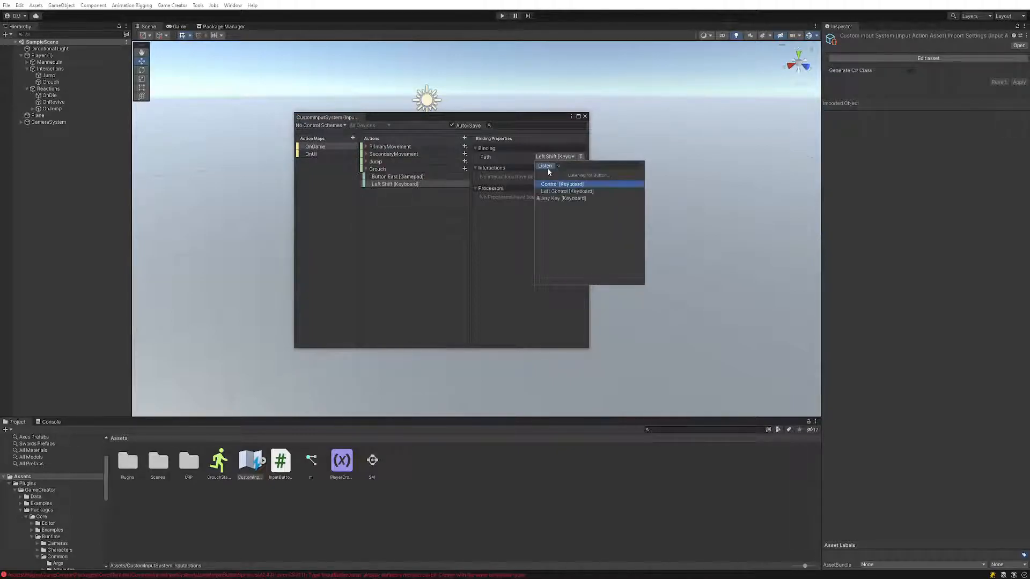
left_click(560, 192)
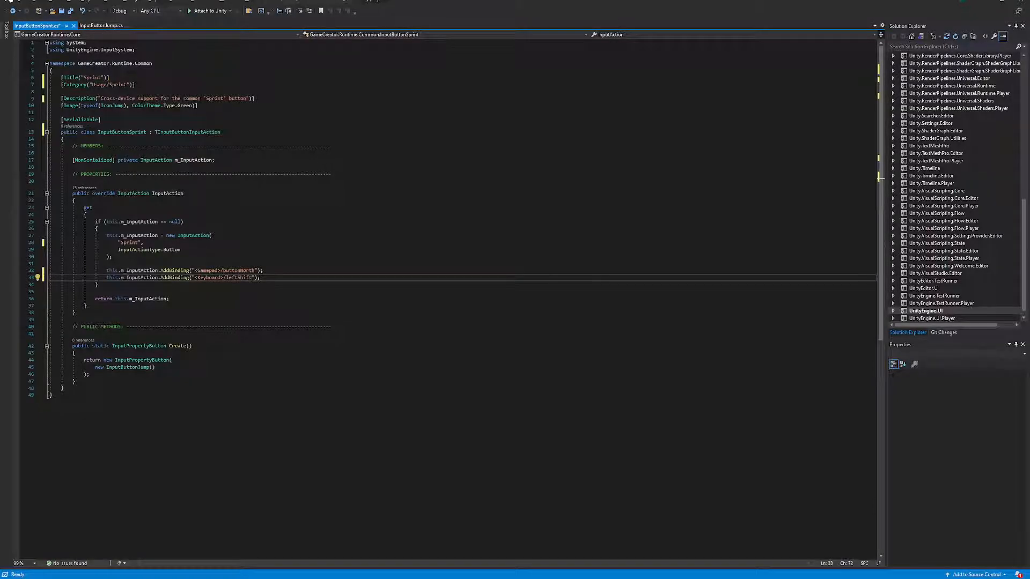
Check the <Keyboard>/leftShift path in the InputButtonSprint script, save the script and return to Unity
left_click_drag(252, 278, 196, 278)
left_click(252, 278)
key("ctrl+s")
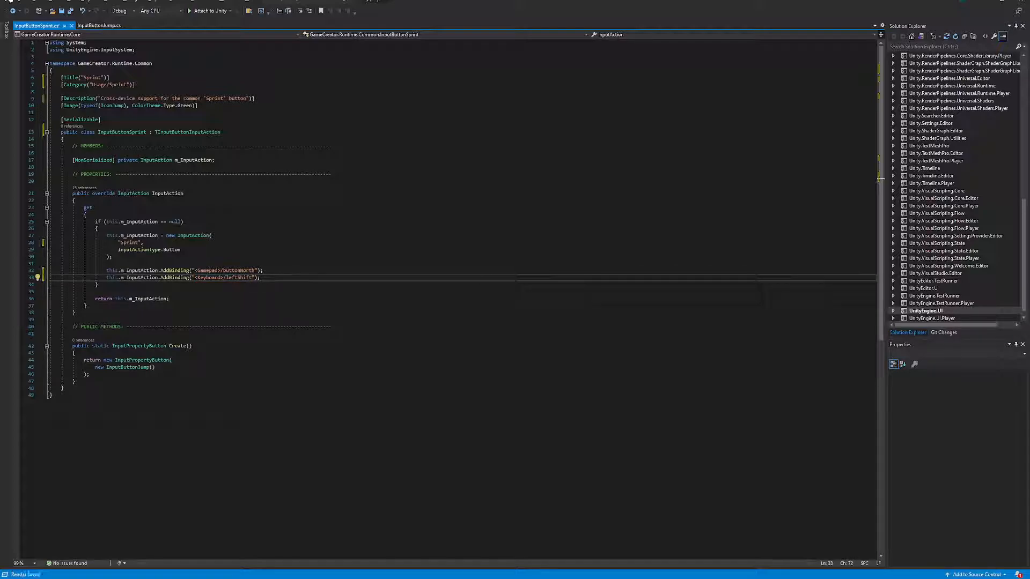
key("alt+Tab")
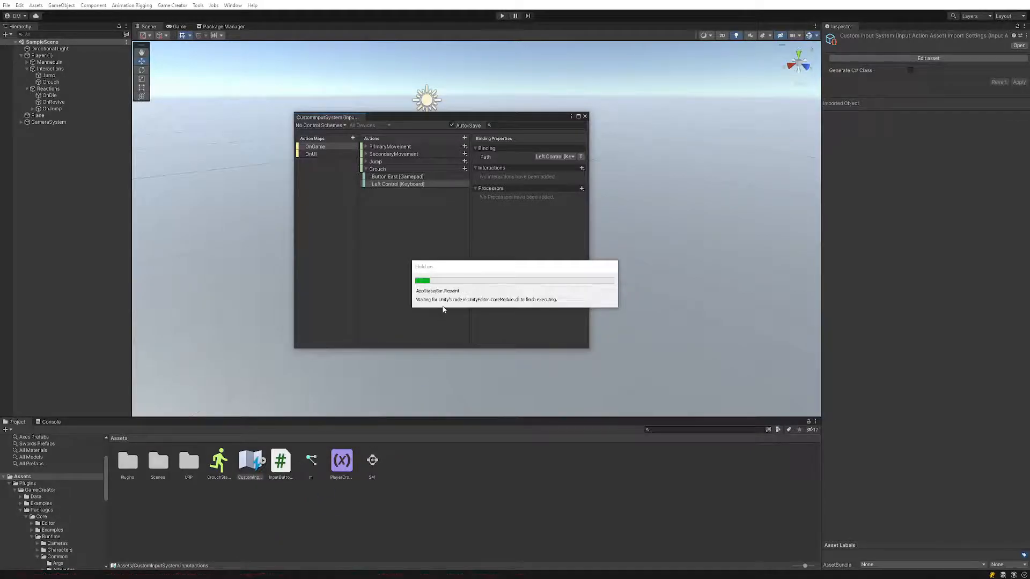
Collapse the Crouch action, close the CustomInputSystem editor and check the Console for errors
left_click(50, 422)
left_click(16, 422)
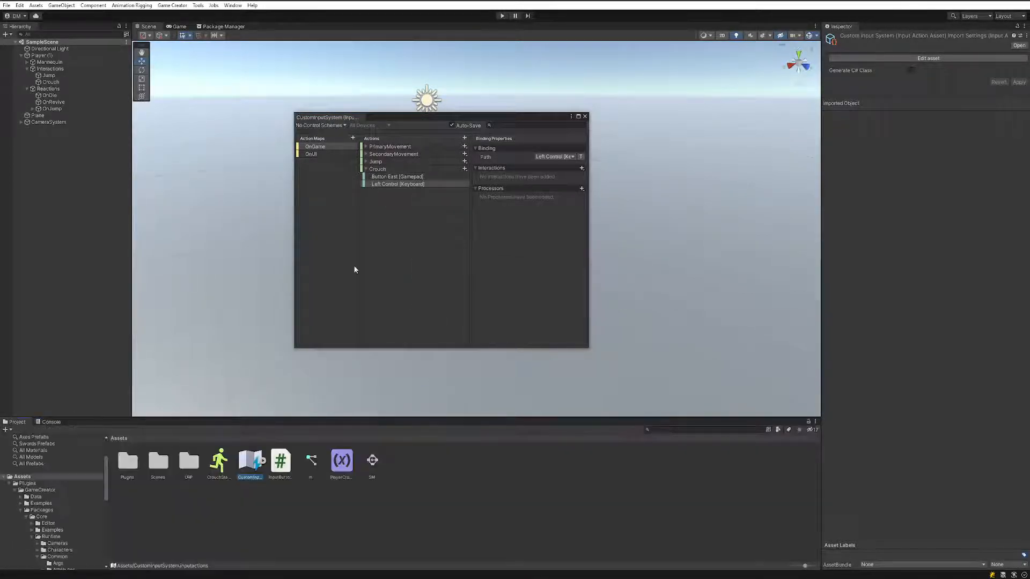
left_click(365, 169)
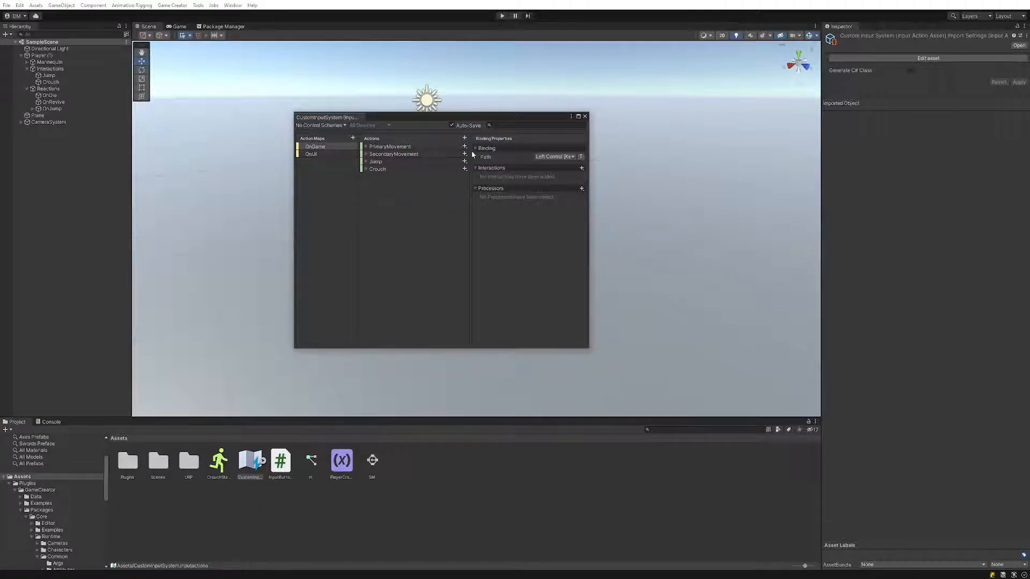
left_click(585, 116)
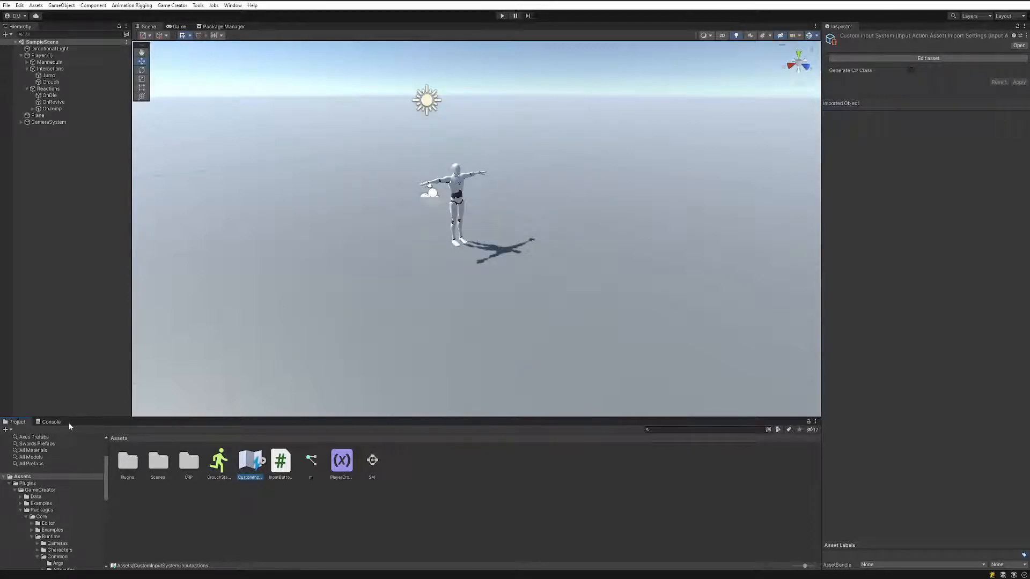
left_click(52, 422)
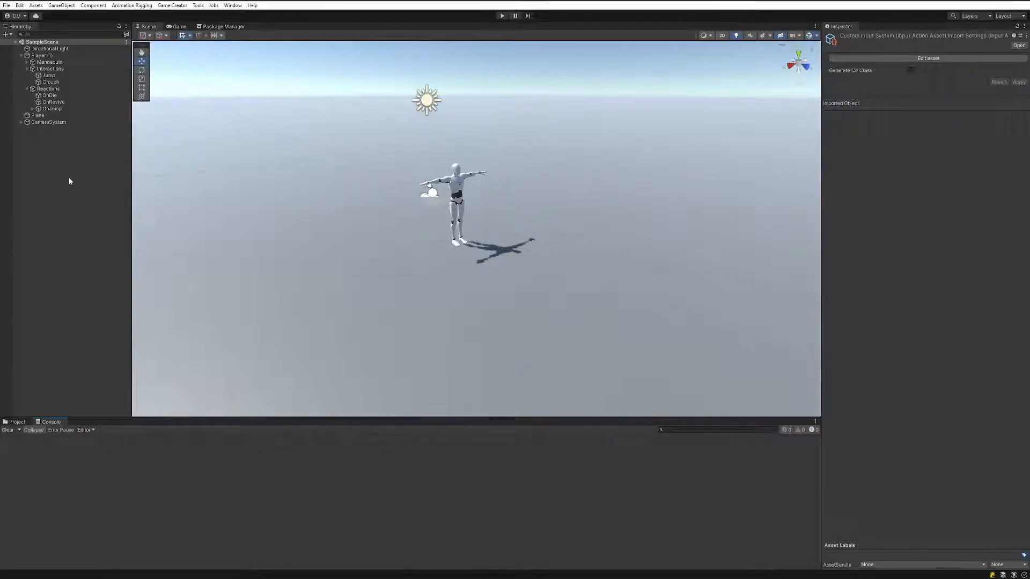
Set the Crouch object's On Input trigger to use the Sprint input from the Usage category
left_click(52, 83)
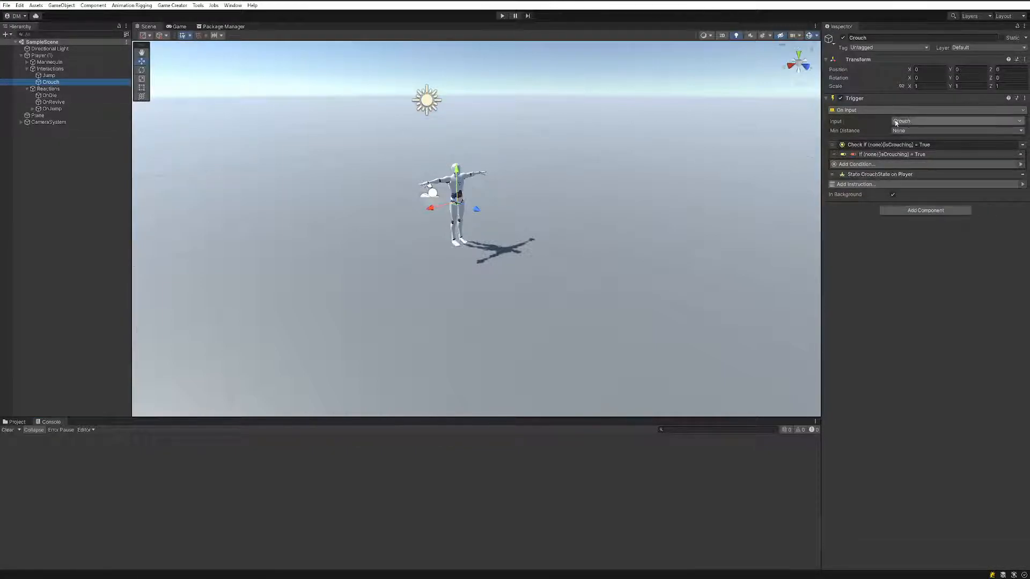
left_click(917, 121)
left_click(915, 205)
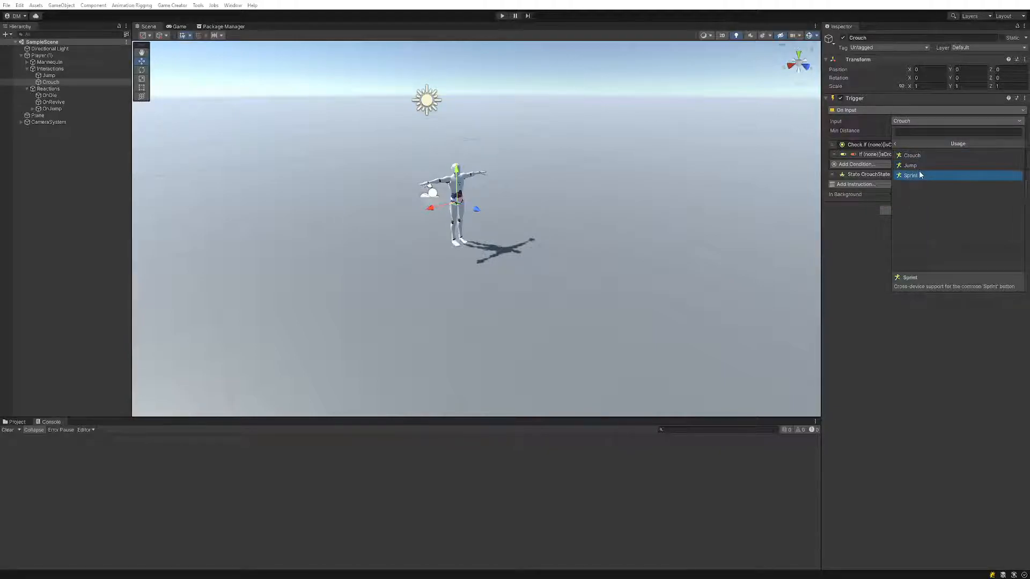
left_click(917, 175)
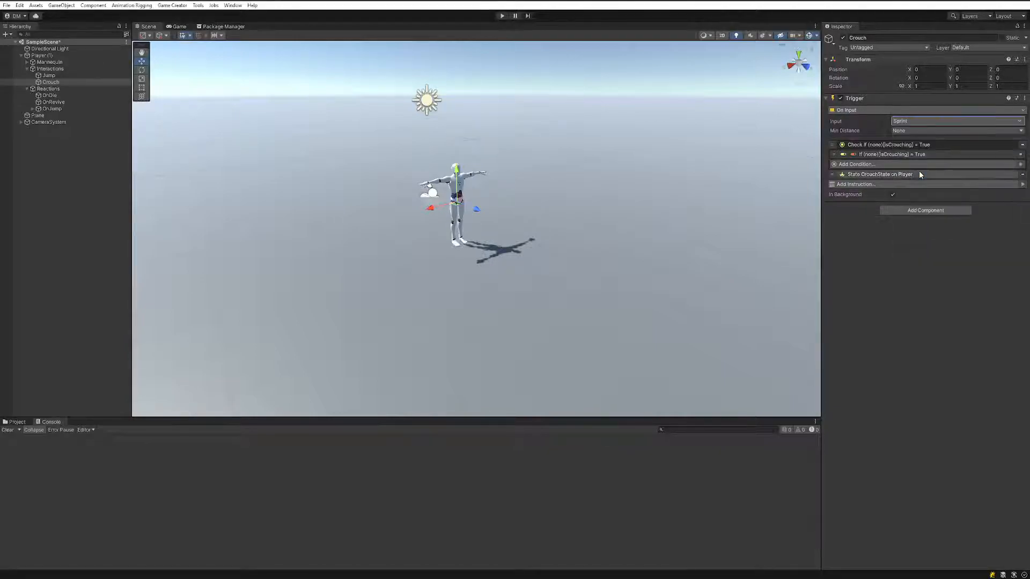
Replace the trigger's condition check and CrouchState instruction with a Log Text instruction whose message is "I am sprinting"
left_click(1022, 144)
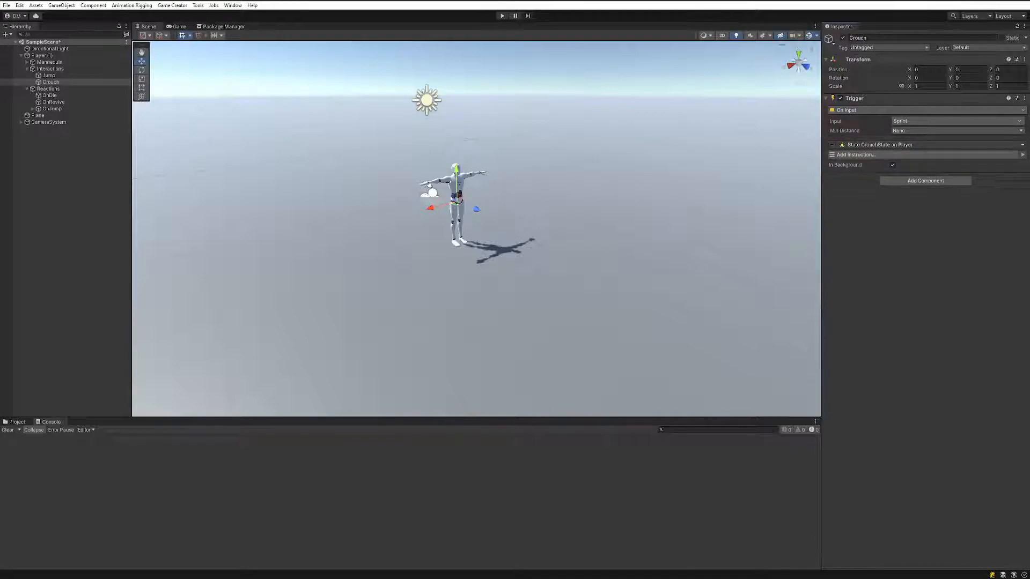
left_click(1022, 144)
left_click(861, 146)
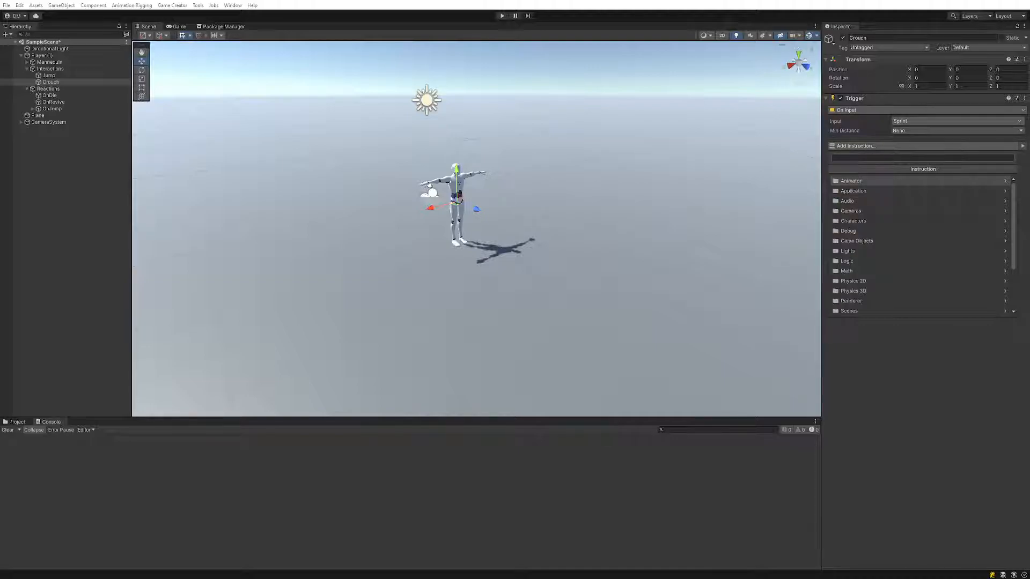
type("debu")
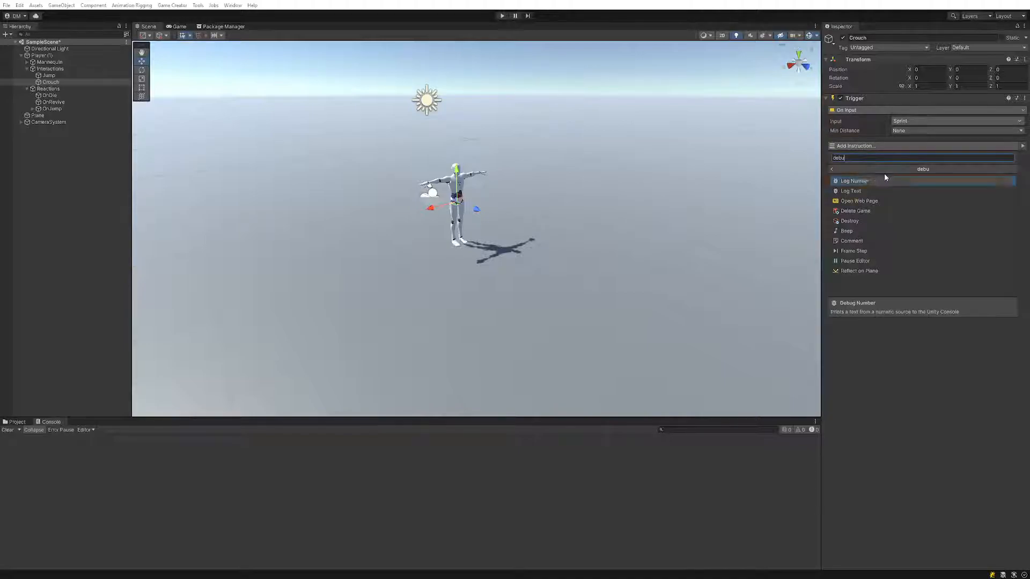
left_click(868, 192)
type("I am sprinting")
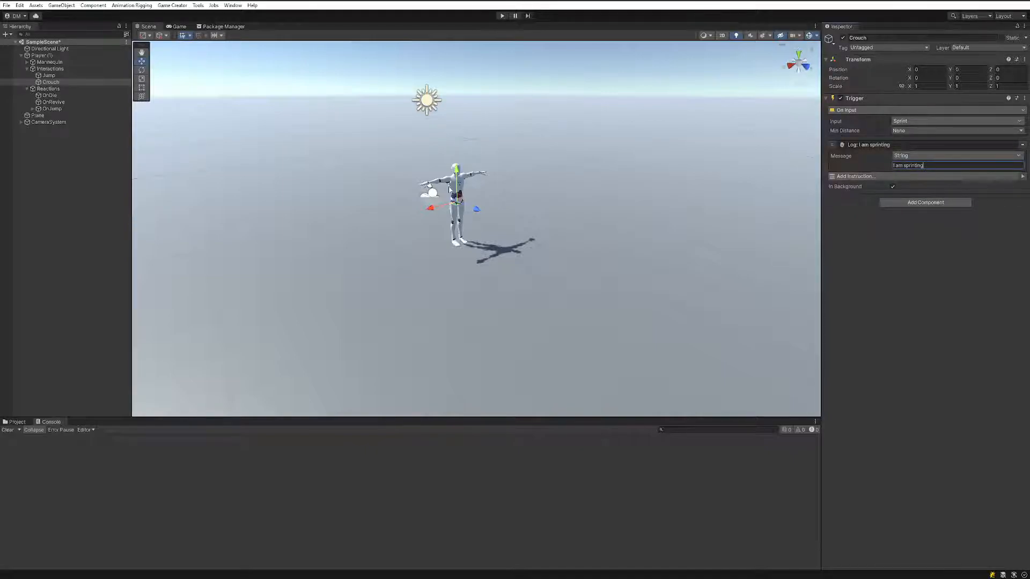
Run the scene, test the sprint input with Left Shift, and turn off collapsing of Console messages
left_click(501, 18)
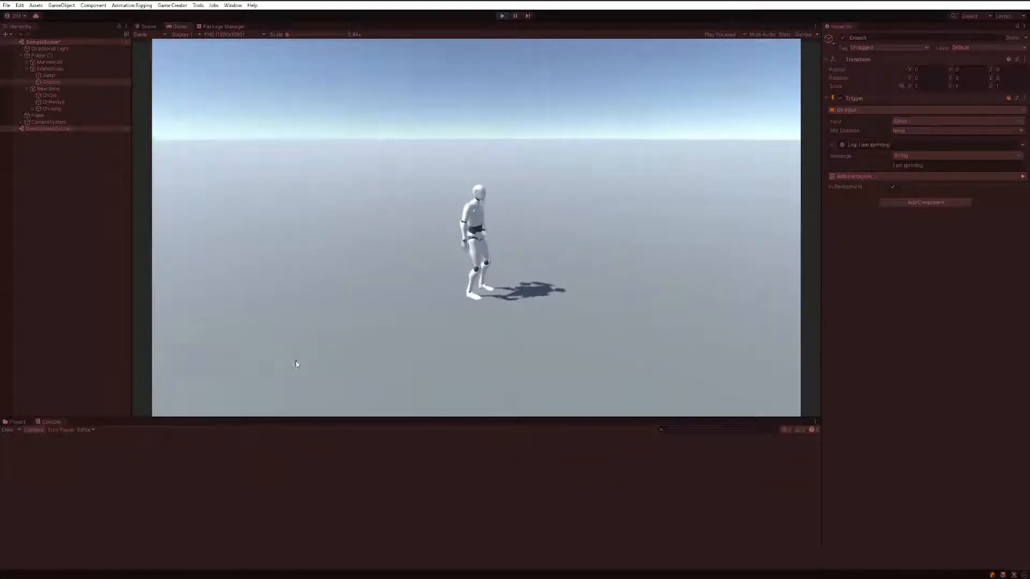
key("shift")
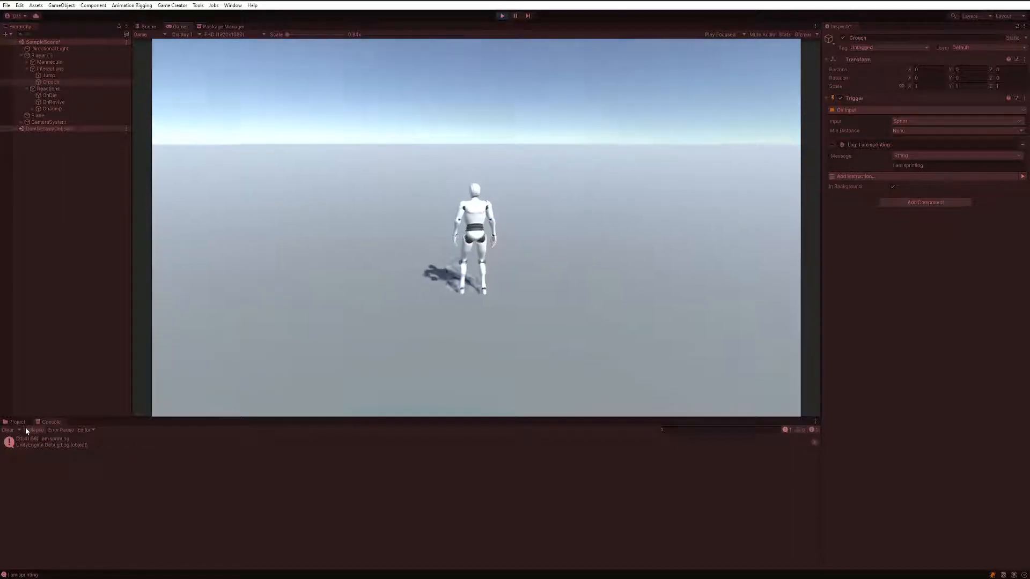
left_click(27, 429)
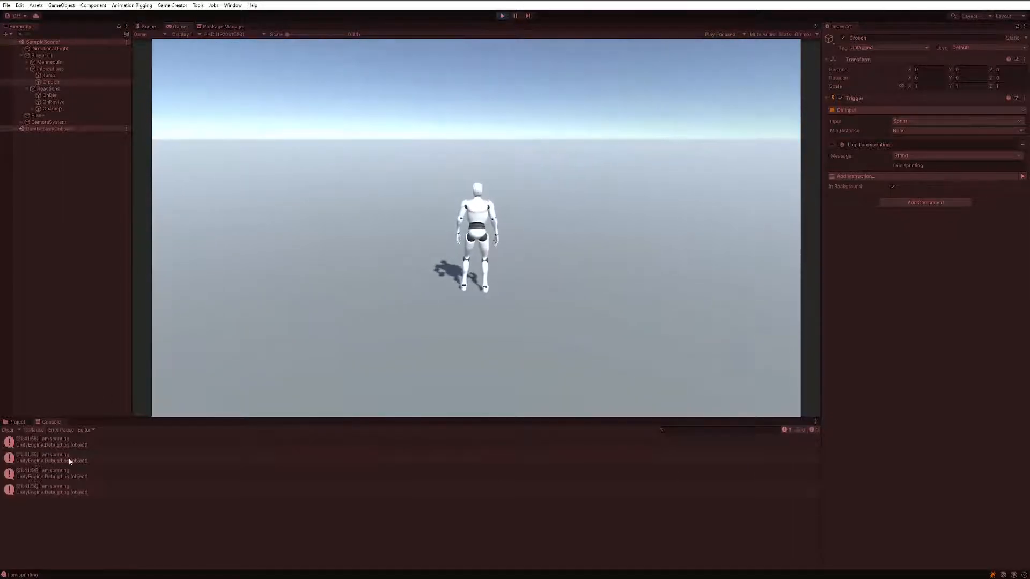
left_click(80, 473)
key("shift")
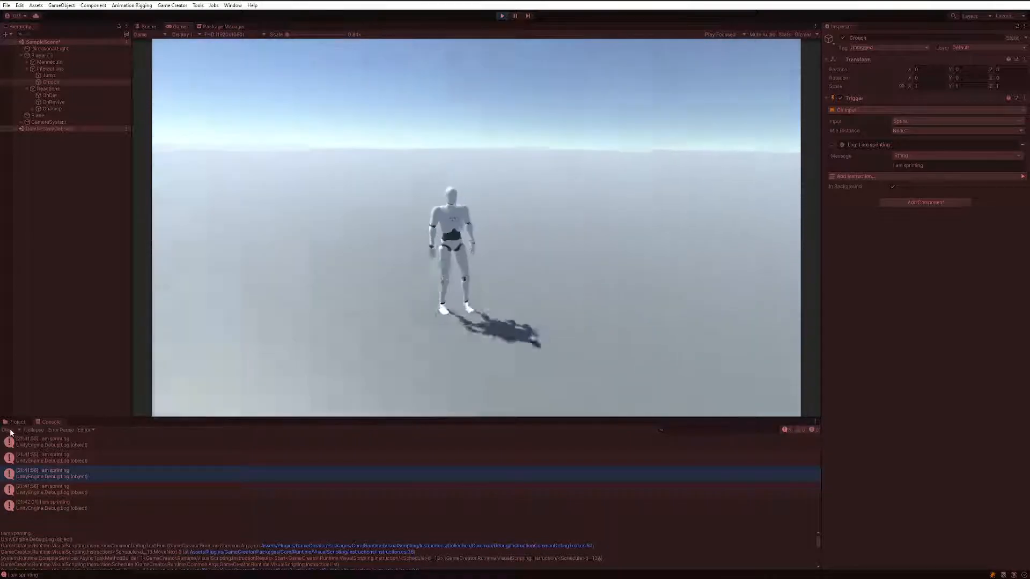
Clear the Console and trigger the sprint input repeatedly to test its log message
left_click(10, 430)
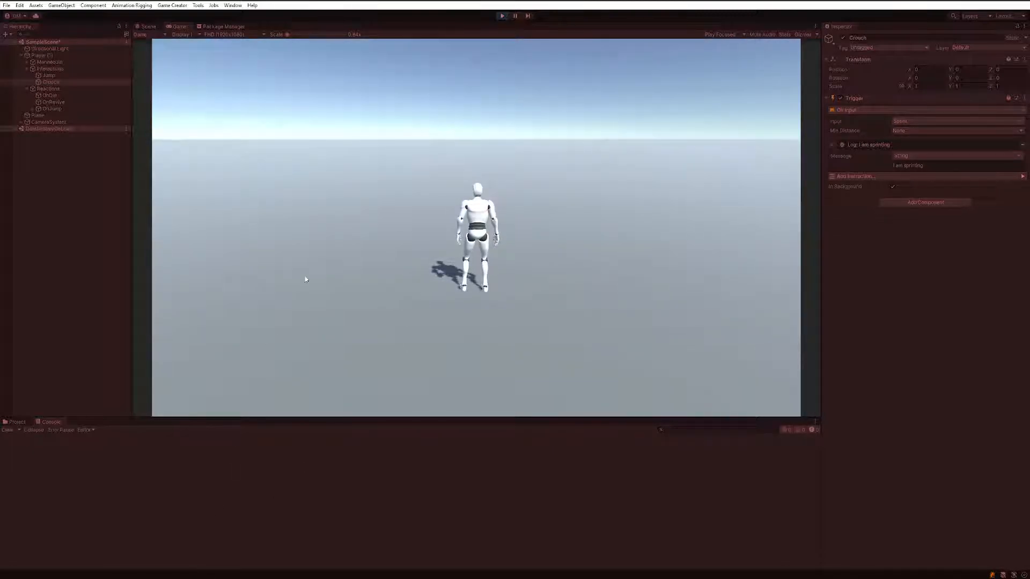
key("shift")
key("shift")
key("shift")
key("shift")
key("shift")
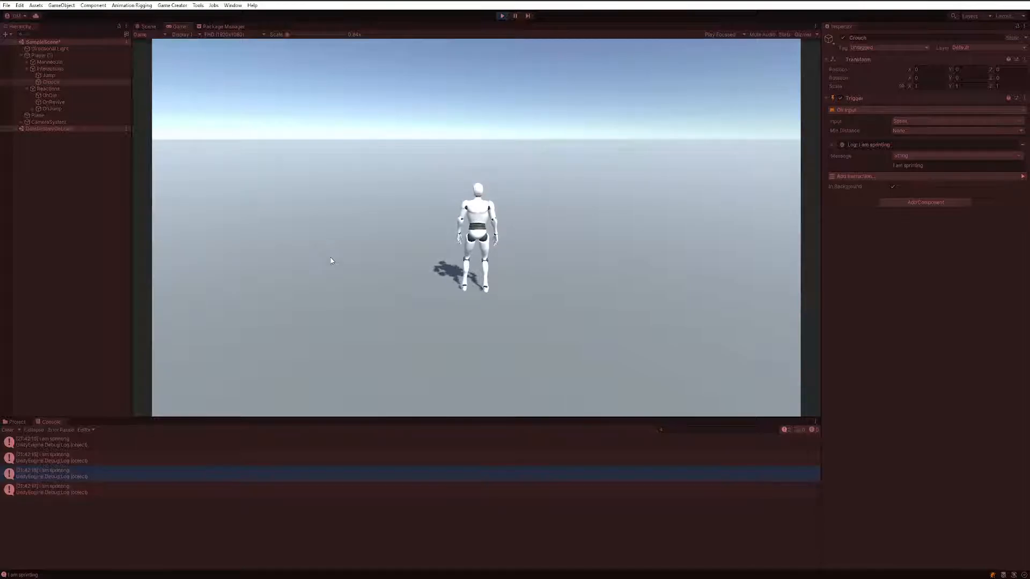
key("shift")
key("shift")
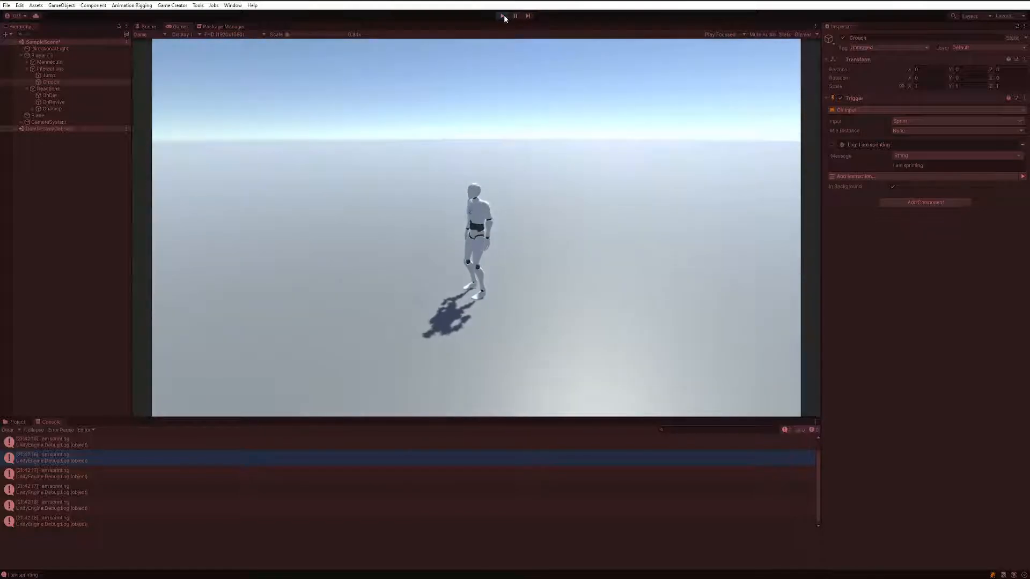
Stop the running scene and review the Usage category of inputs available for the Crouch object's trigger
left_click(502, 15)
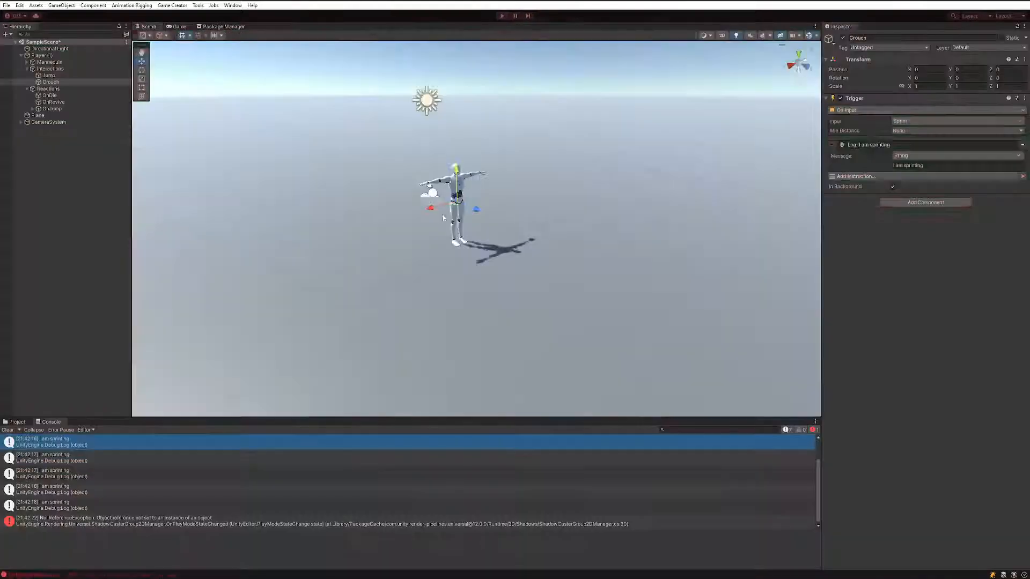
left_click(933, 119)
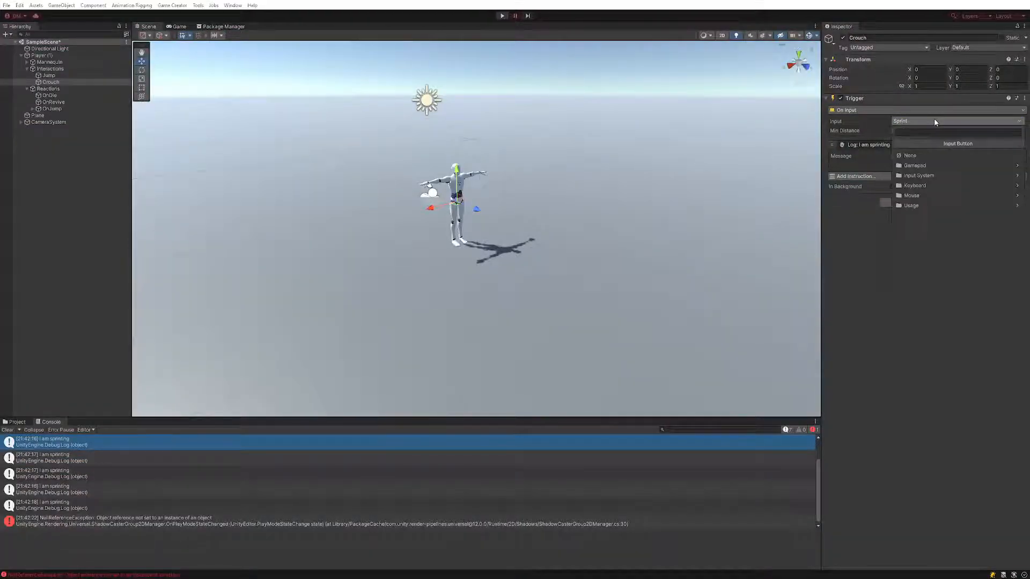
left_click(915, 205)
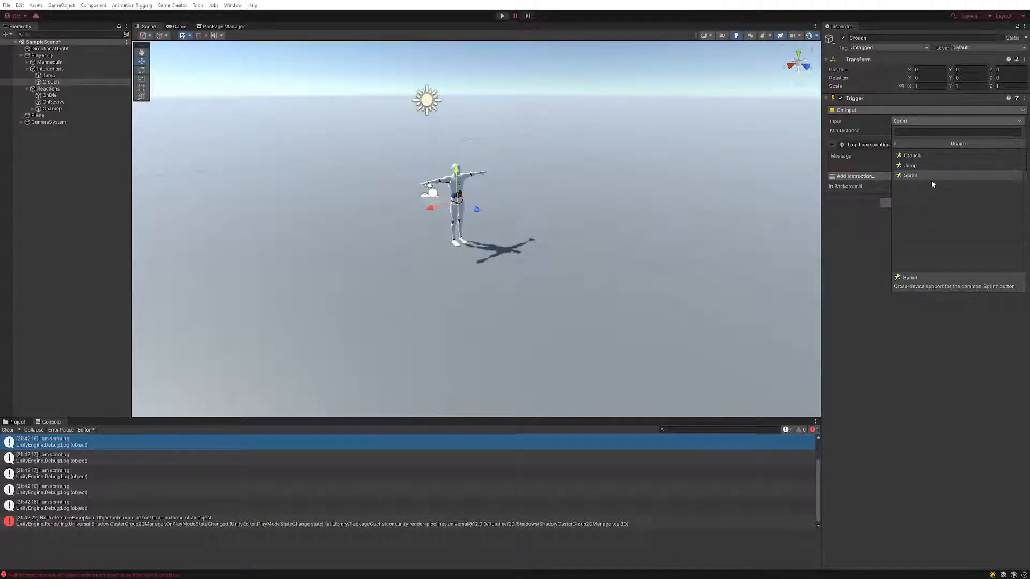
left_click(897, 143)
Open the CustomInputSystem asset from the project's Assets folder, review its OnGame actions and close the editor
left_click(18, 422)
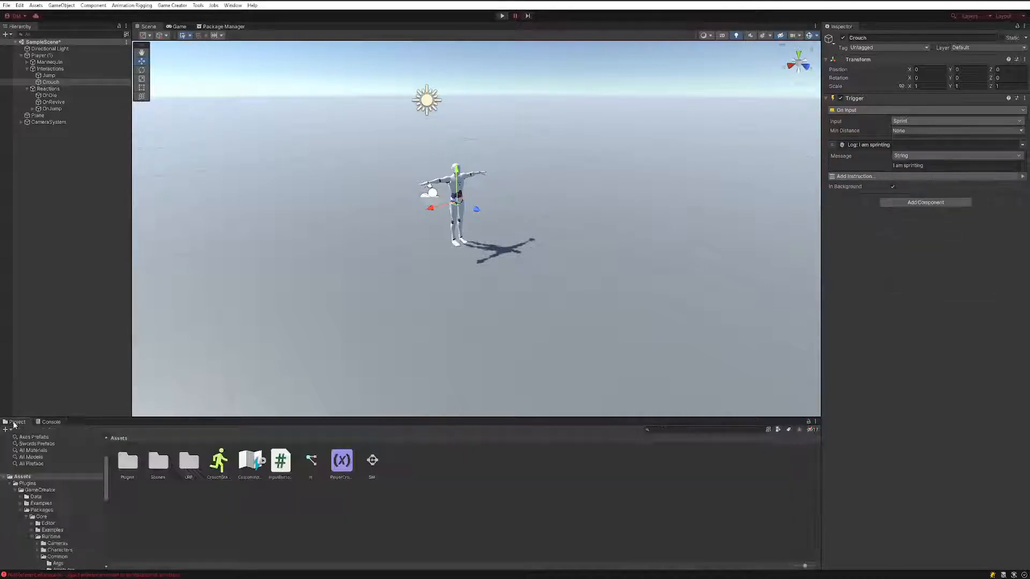
left_click(251, 460)
double_click(250, 461)
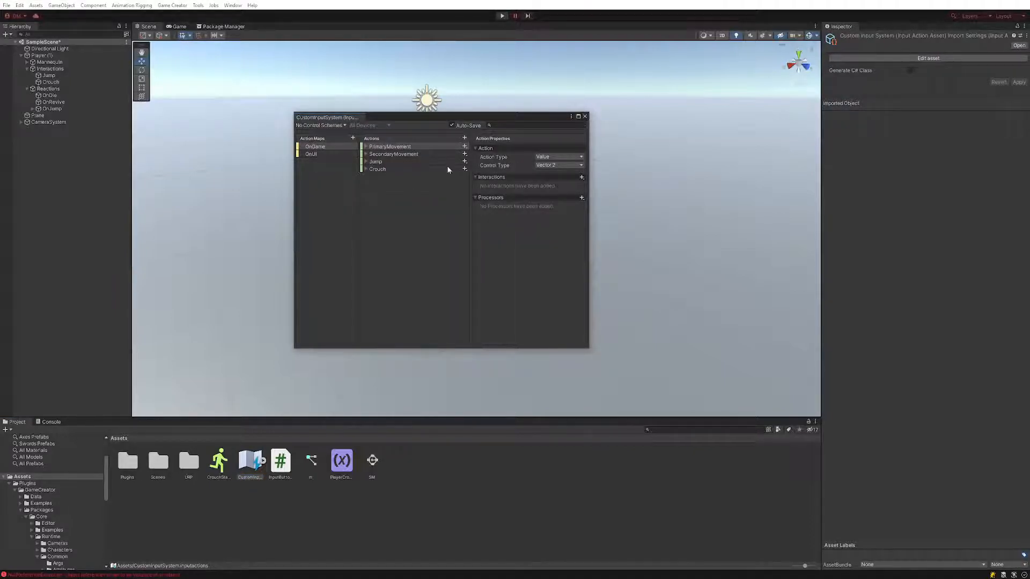
left_click(584, 116)
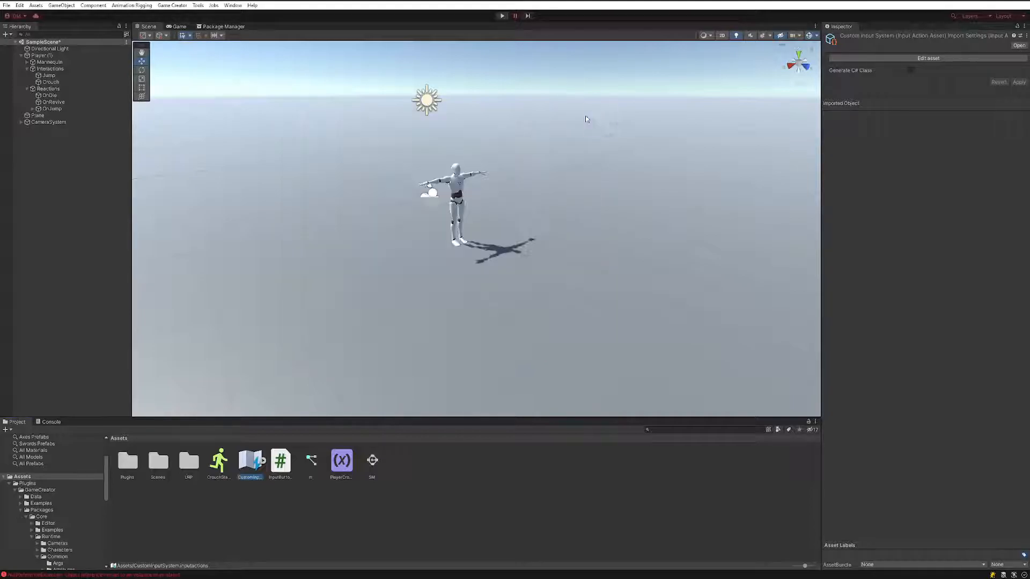
Set the Crouch object's trigger input to Input Action (Button), using the CustomInputSystem asset and its OnGame/Crouch action
left_click(54, 84)
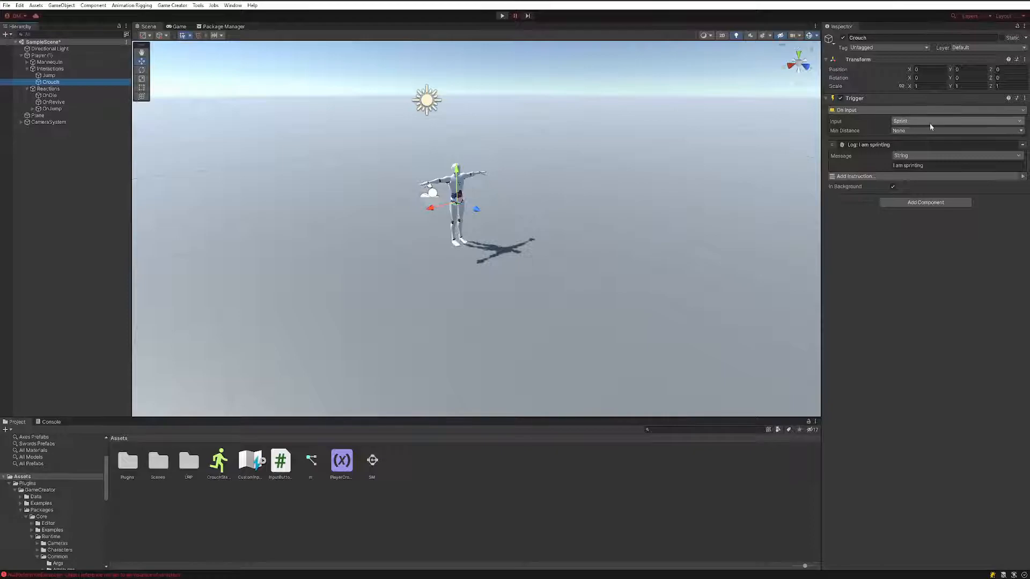
left_click(908, 121)
left_click(920, 167)
left_click(921, 156)
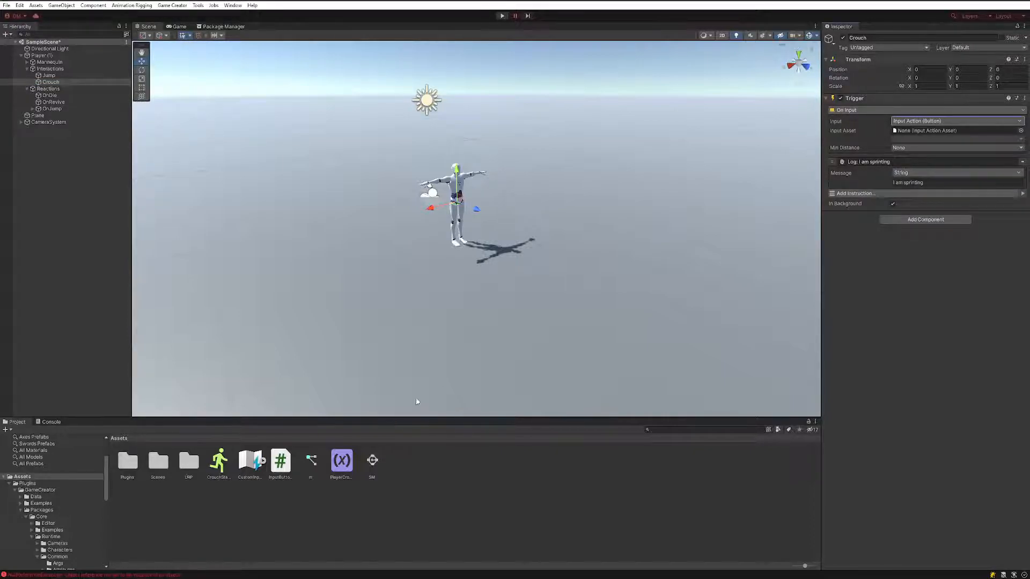
left_click_drag(249, 470, 925, 130)
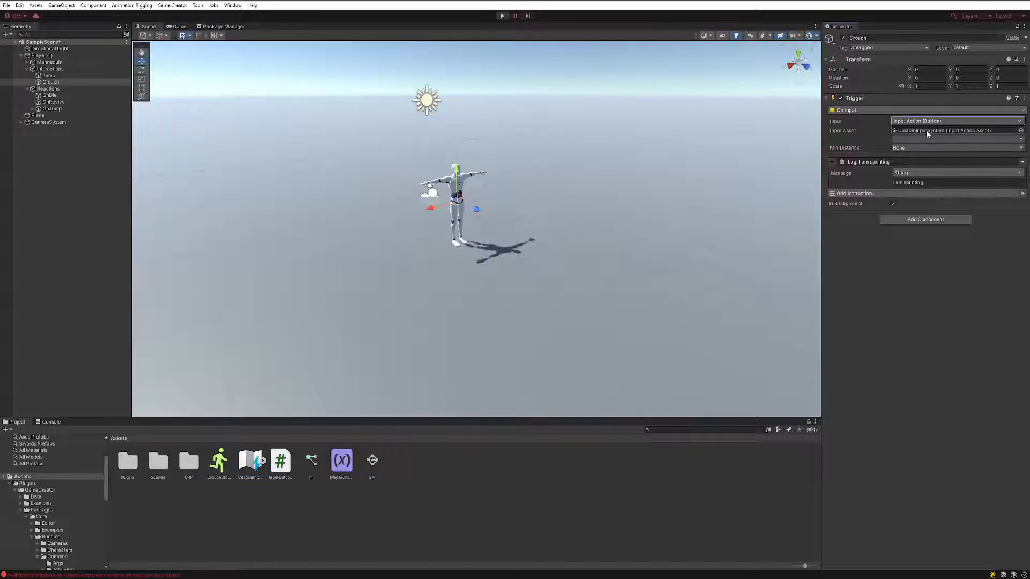
left_click(915, 139)
mouse_move(917, 149)
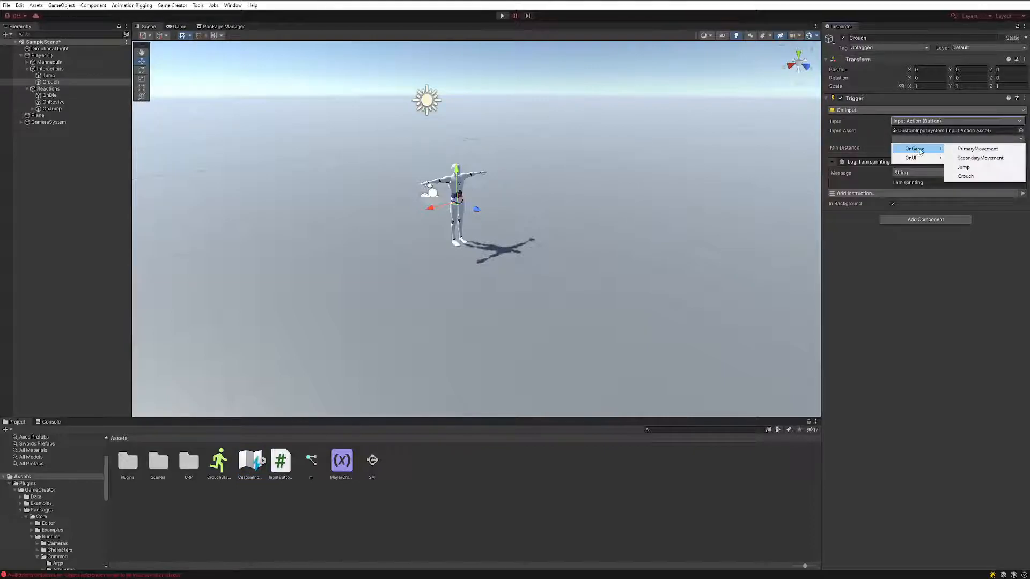
left_click(966, 176)
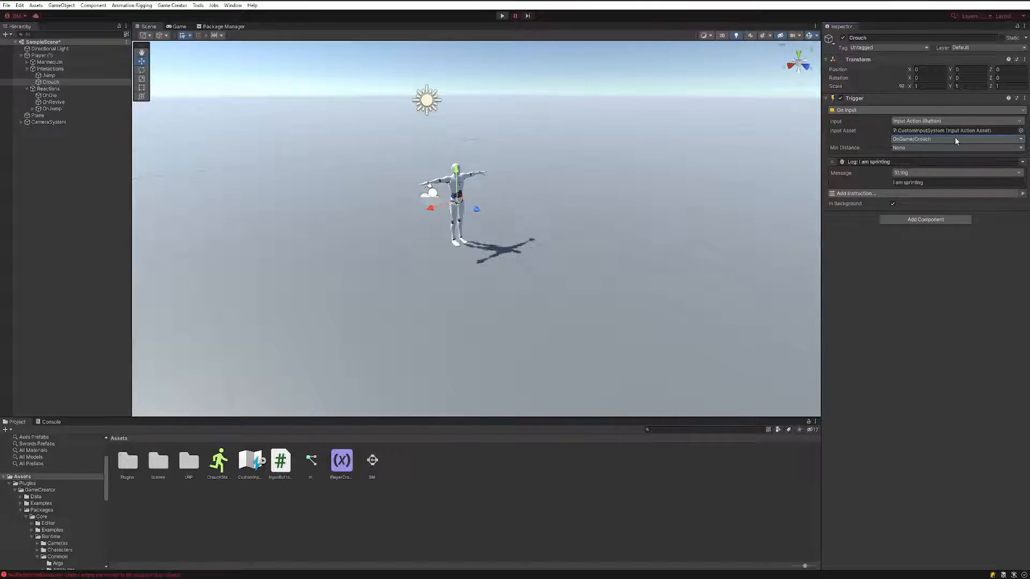
Append a few arbitrary letters to the "I am sprinting" message of the trigger's log instruction
left_click(933, 182)
left_click(924, 183)
type("sd")
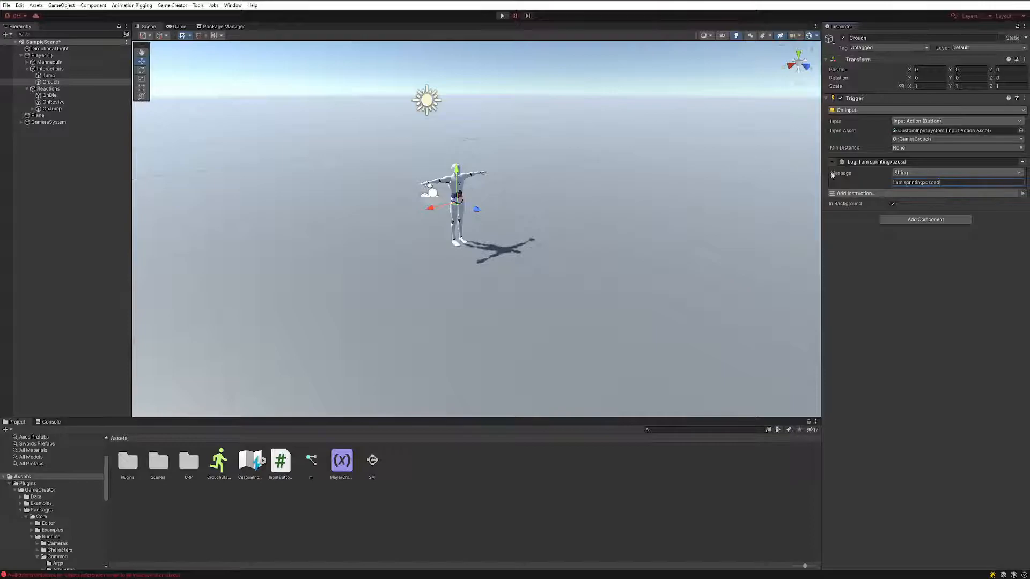
Run the scene, trigger the crouch action repeatedly with C while checking the Console log, and stop the scene
left_click(502, 16)
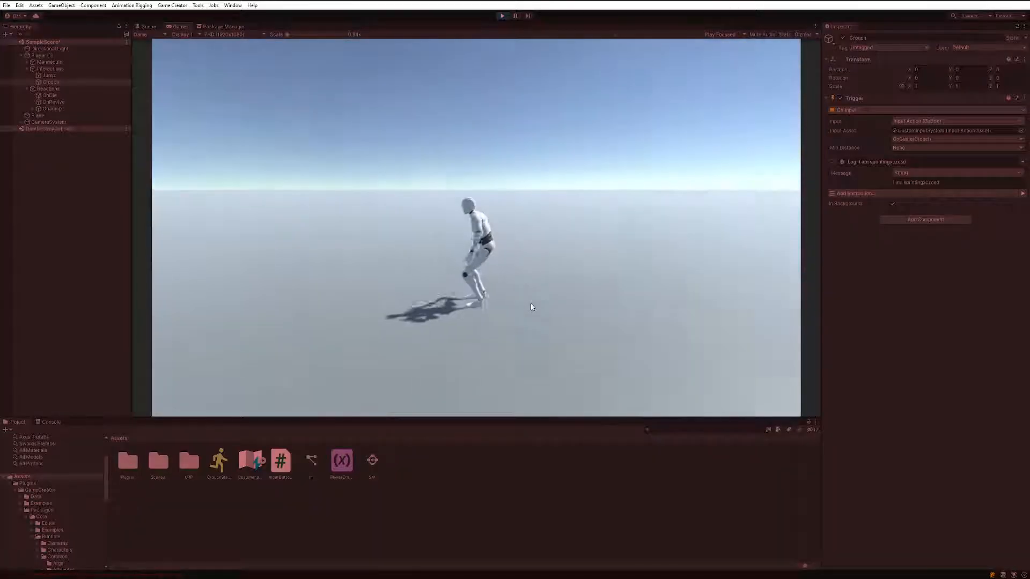
key("c")
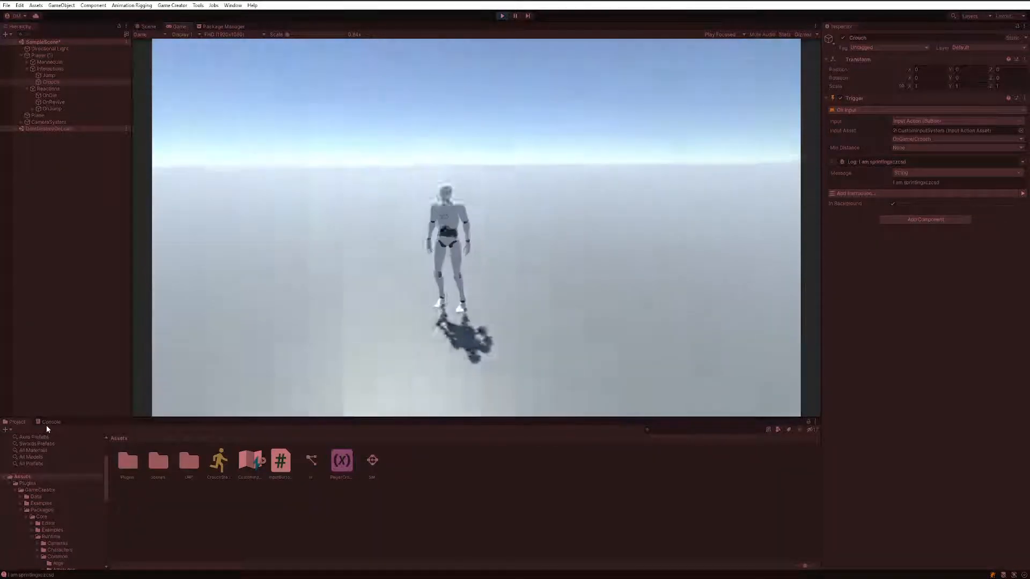
left_click(47, 423)
left_click(286, 304)
key("c")
key("c")
key("c")
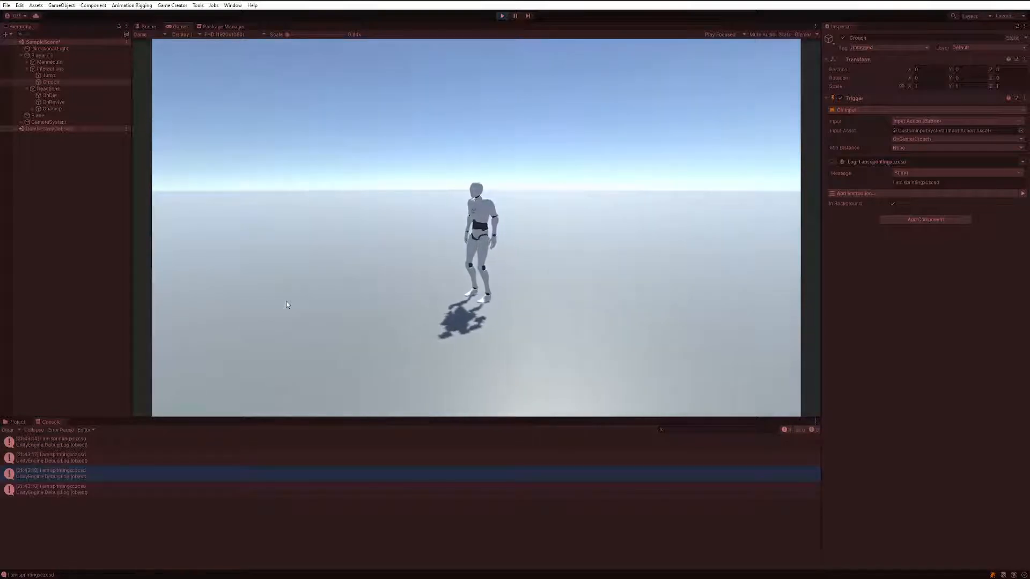
key("c")
key("c")
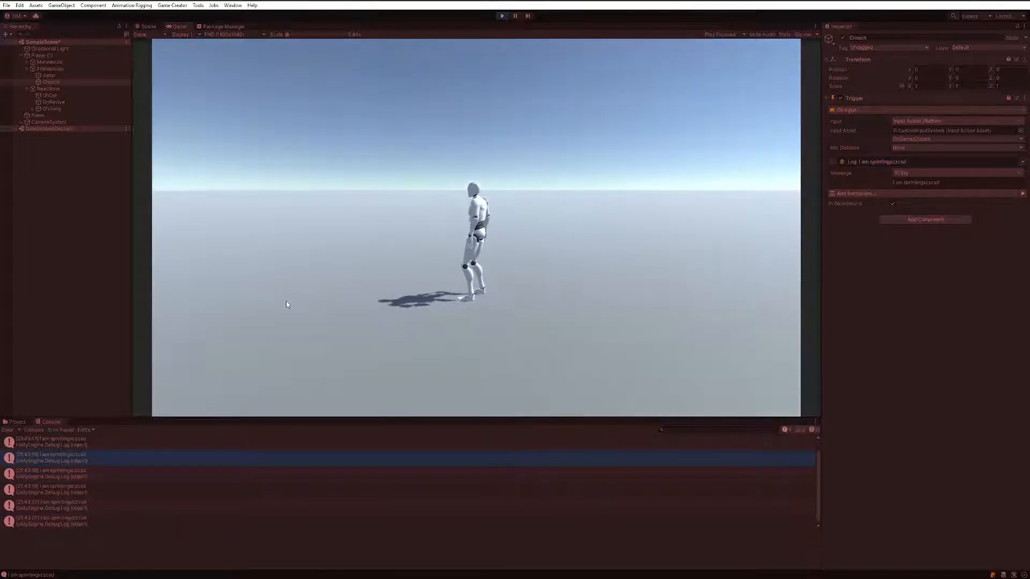
key("c")
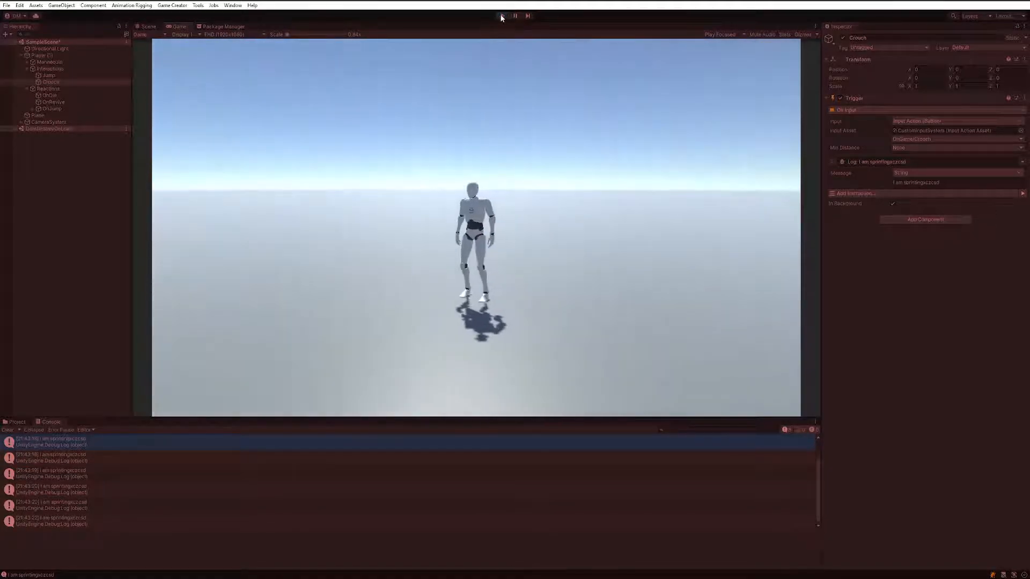
left_click(503, 16)
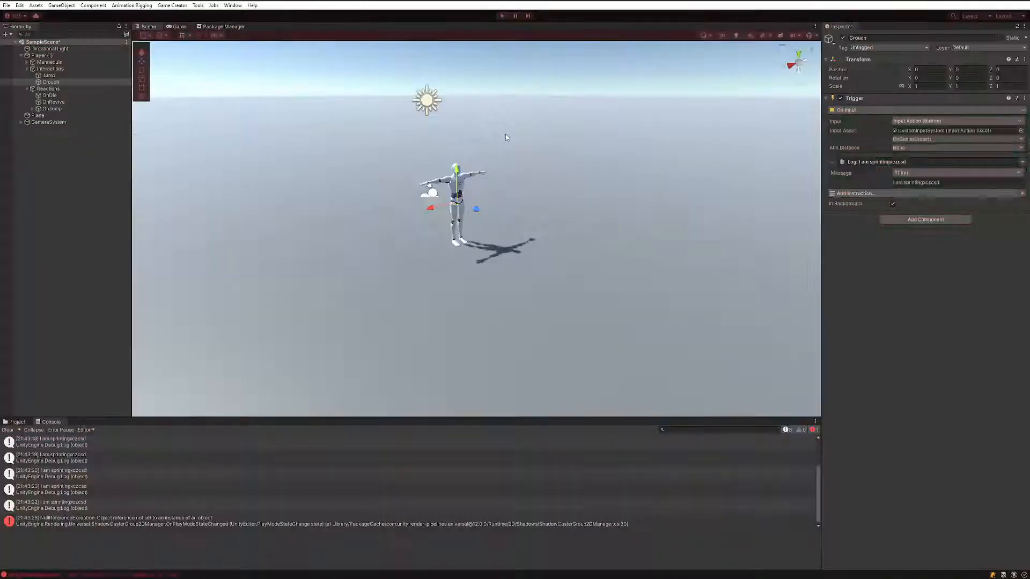
Browse the Usage category of the trigger's input options again to review the Crouch, Jump and Sprint entries
left_click(920, 122)
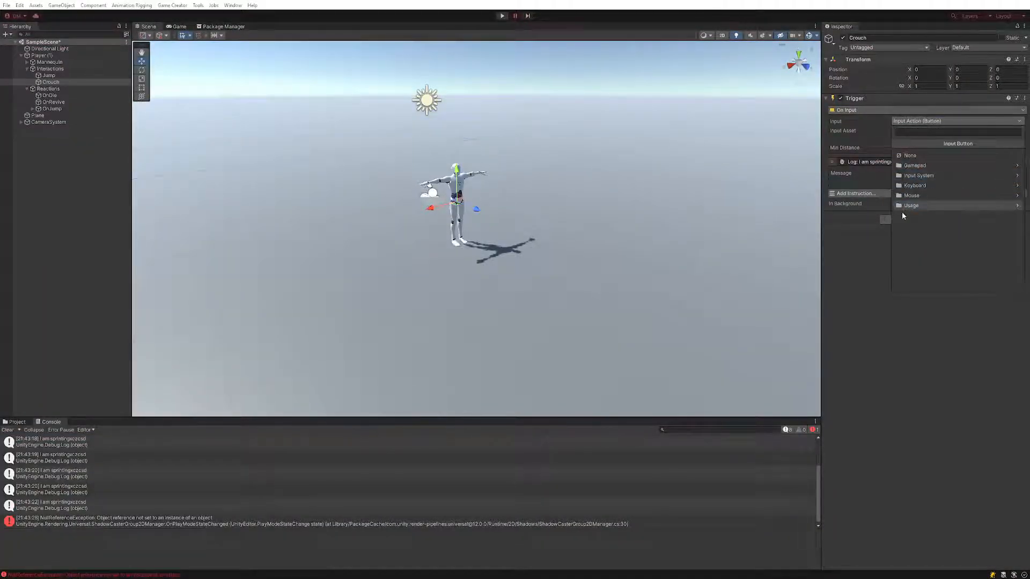
left_click(870, 240)
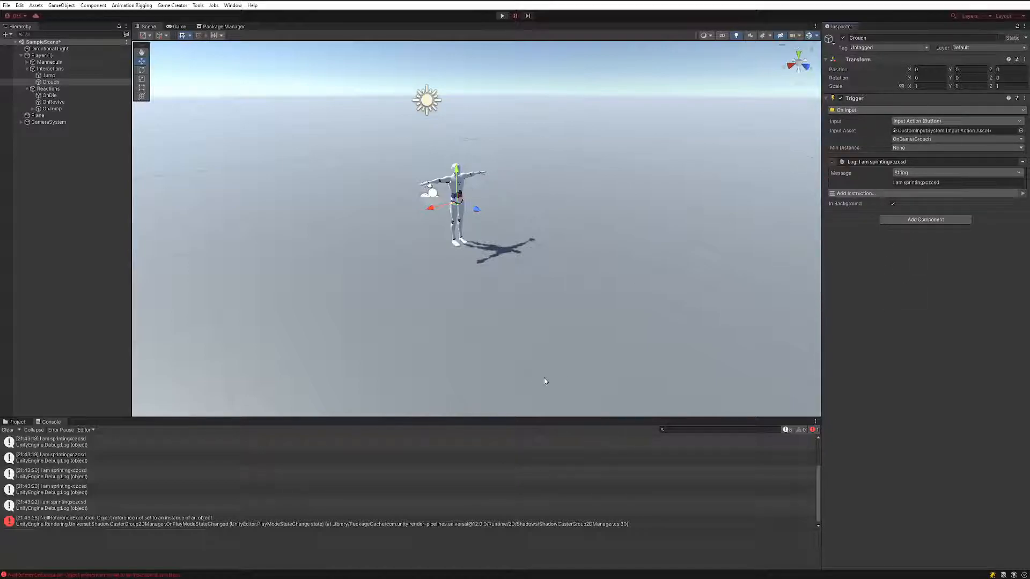
left_click(920, 121)
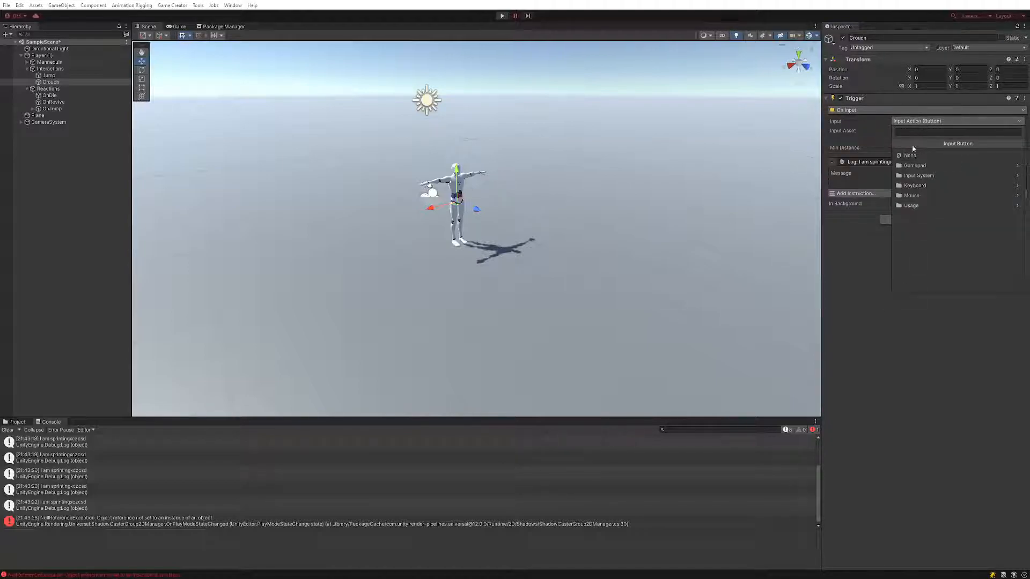
left_click(907, 206)
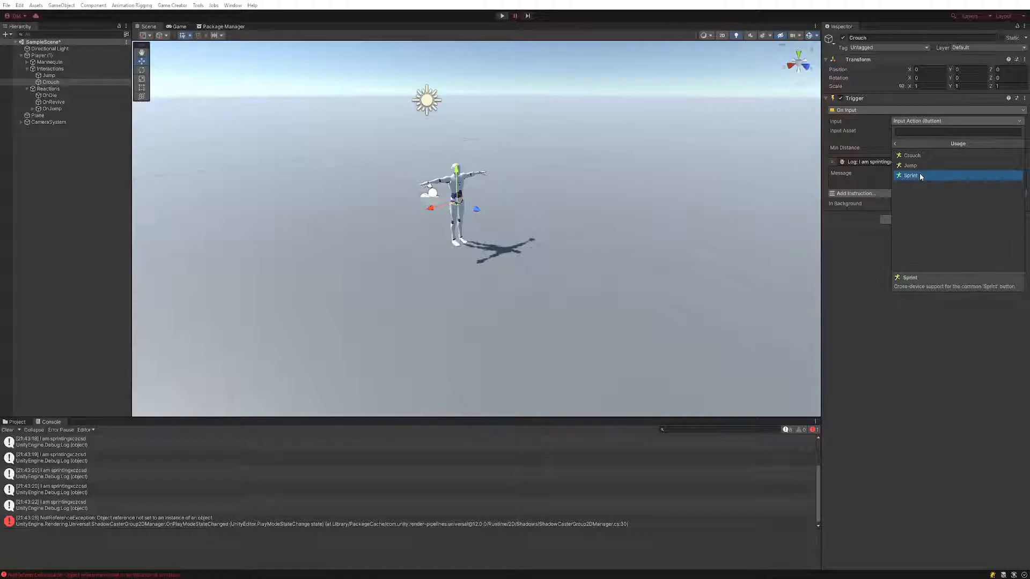
left_click(911, 155)
Inspect the CrouchState asset and the InputButtonCrouch script in the project's Assets folder
left_click(16, 422)
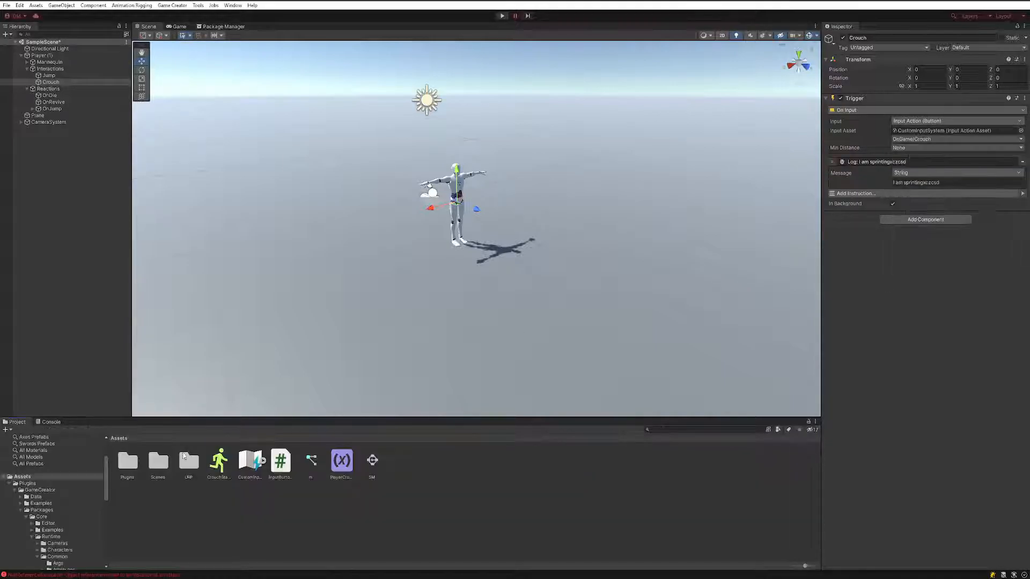
left_click(225, 468)
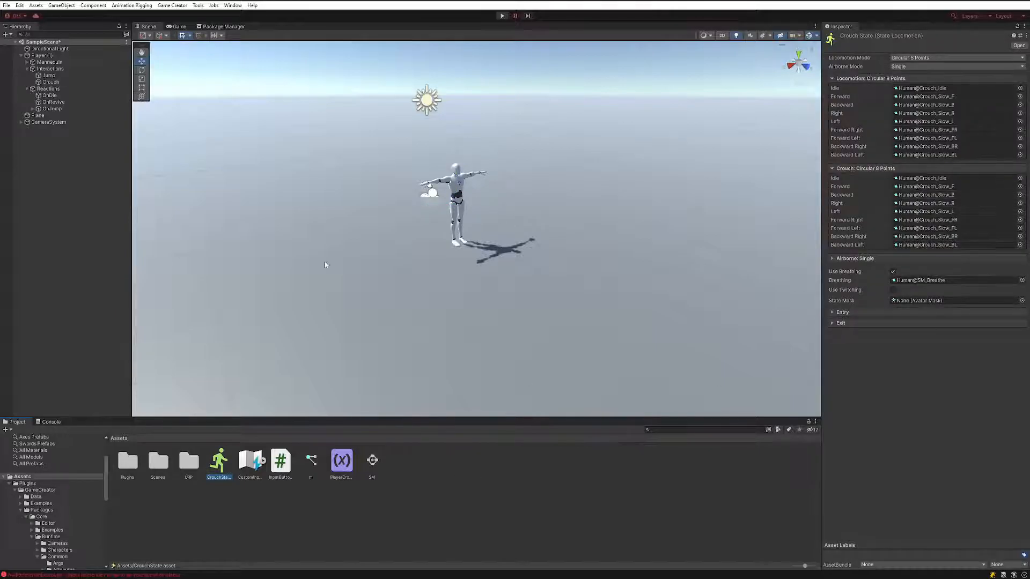
left_click(52, 324)
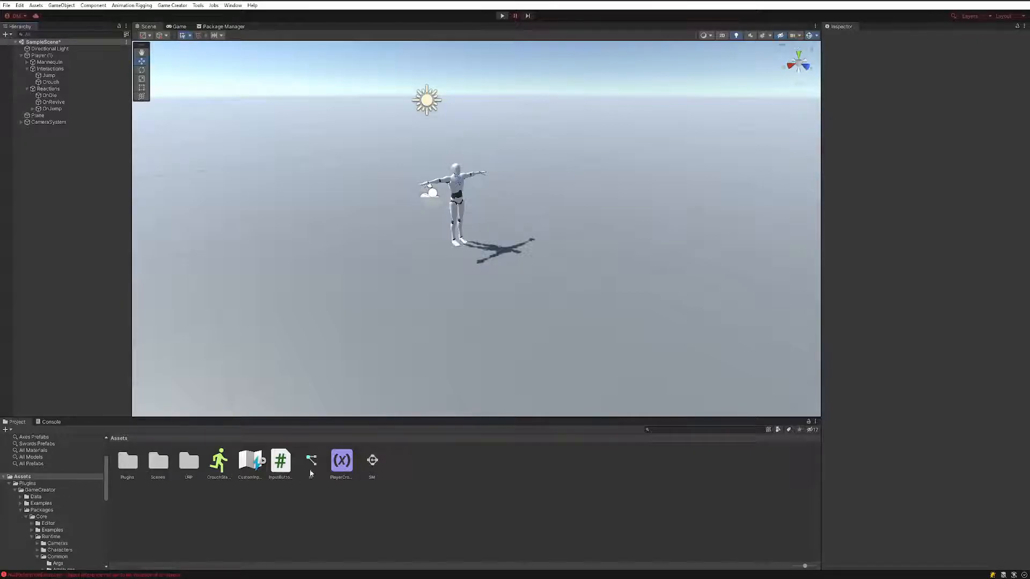
left_click(284, 466)
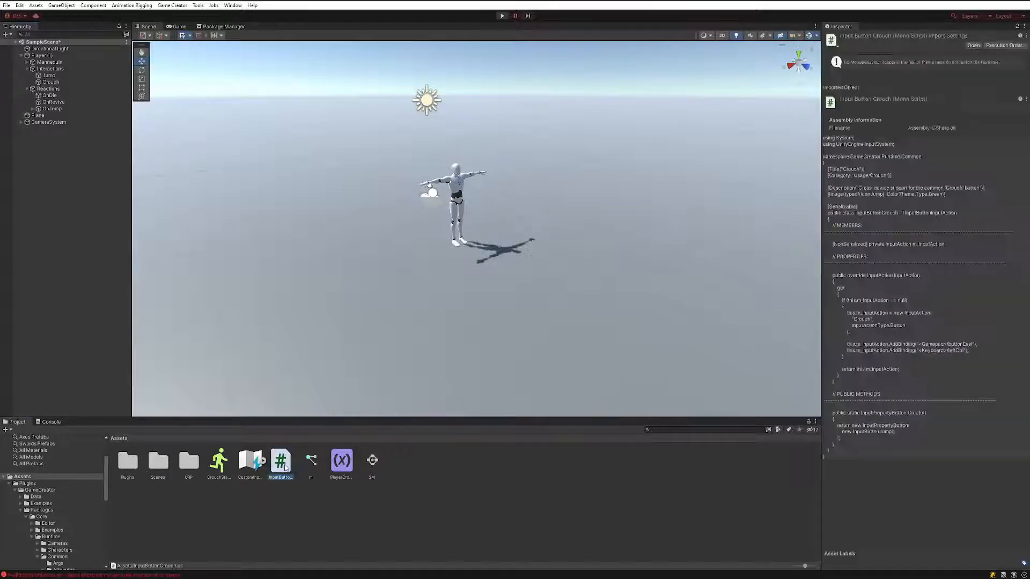